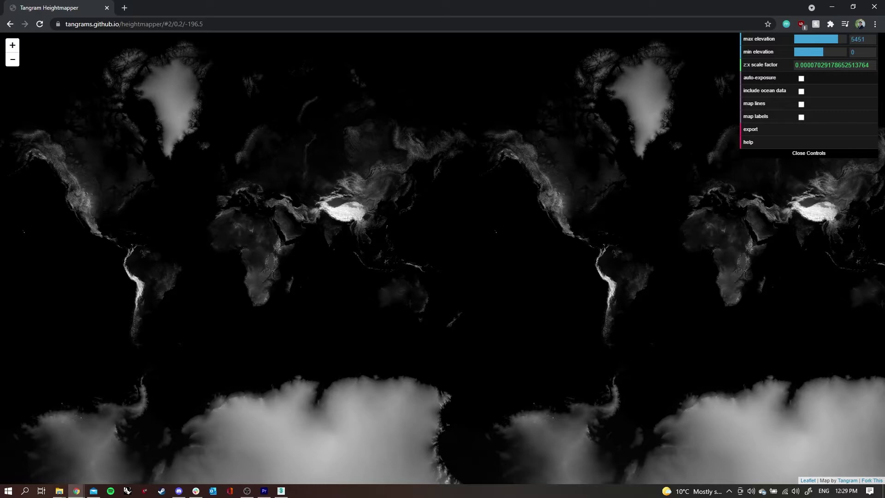
- Enable auto-exposure and zoom the heightmap in on the Andes along South America's west coast
{"action": "left_click", "coordinate": [802, 78]}
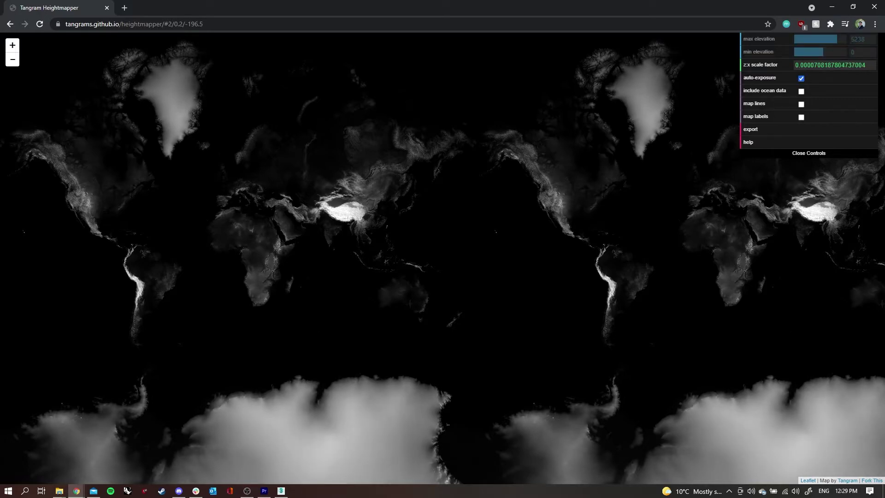
{"action": "scroll", "coordinate": [609, 295], "scroll_direction": "up", "scroll_amount": 5}
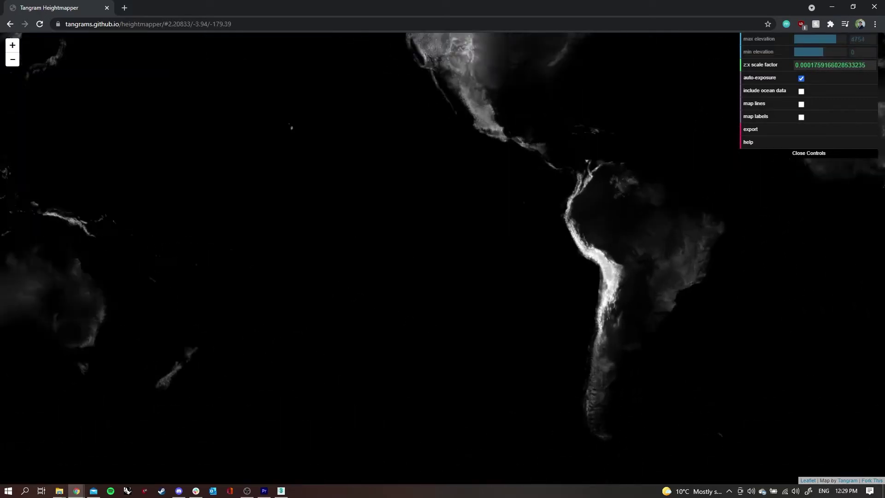
{"action": "scroll", "coordinate": [617, 273], "scroll_direction": "up", "scroll_amount": 3}
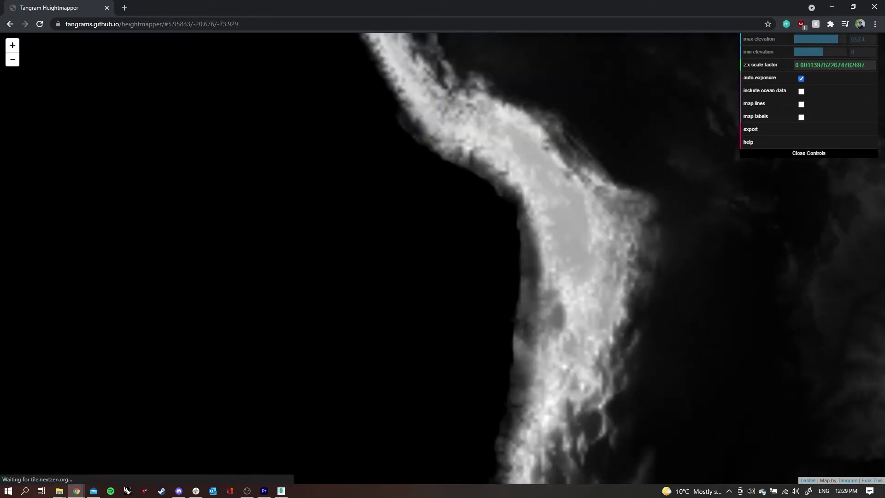
{"action": "scroll", "coordinate": [592, 306], "scroll_direction": "up", "scroll_amount": 2}
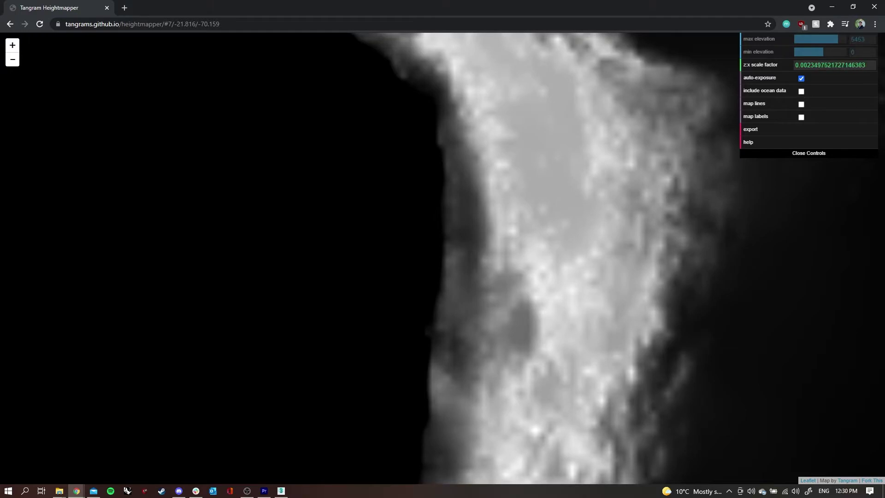
{"action": "scroll", "coordinate": [592, 307], "scroll_direction": "up", "scroll_amount": 1}
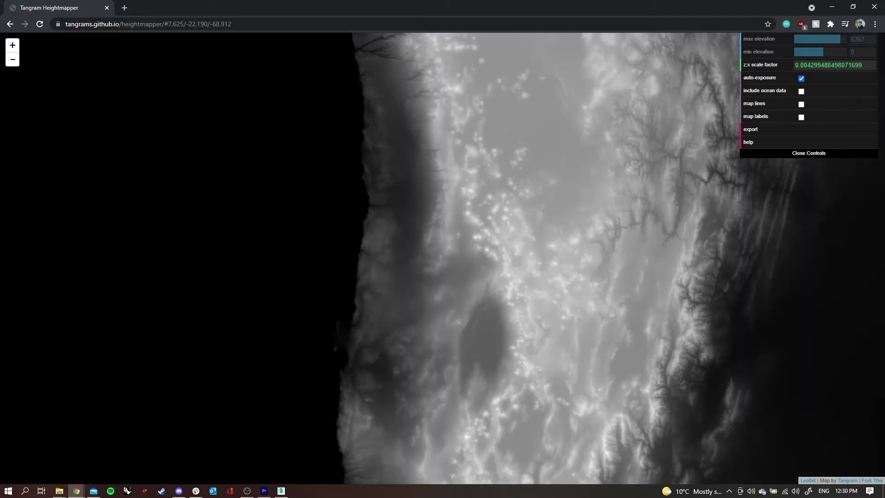
{"action": "scroll", "coordinate": [501, 330], "scroll_direction": "up", "scroll_amount": 2}
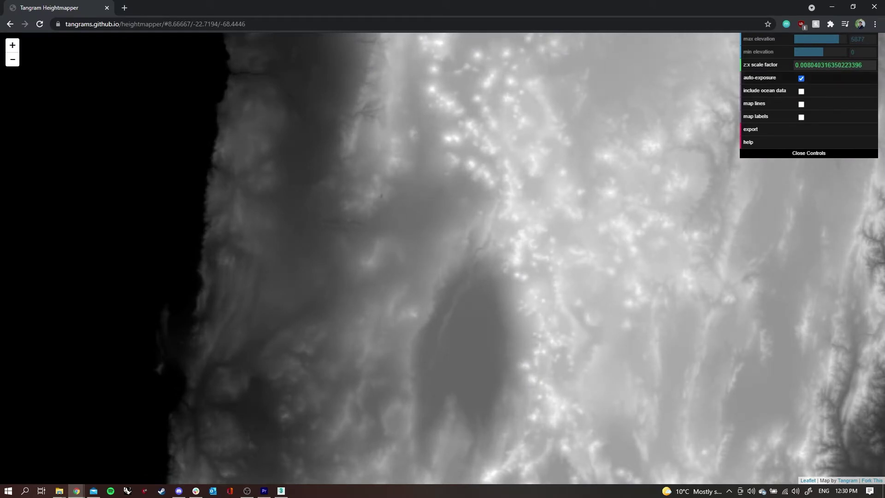
- Compare the Andes heightmap with auto-exposure off and on, and return to the world view
{"action": "left_click", "coordinate": [801, 78]}
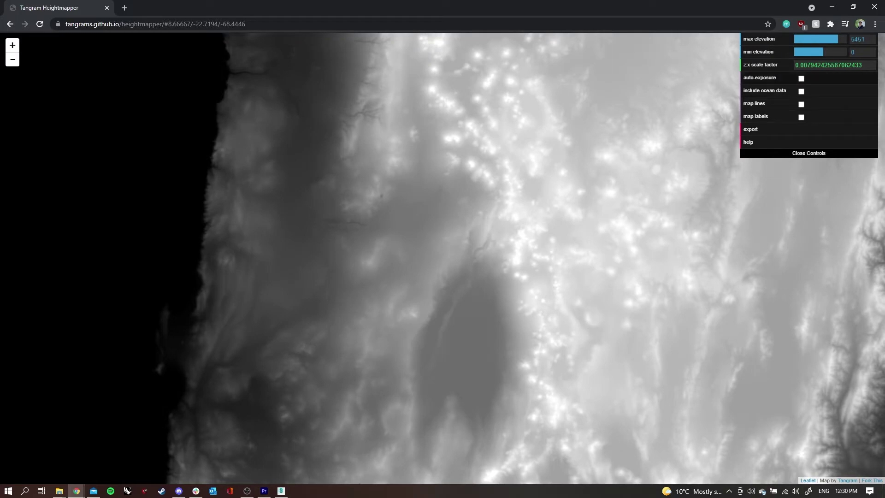
{"action": "left_click", "coordinate": [801, 78]}
{"action": "scroll", "coordinate": [563, 226], "scroll_direction": "down", "scroll_amount": 8}
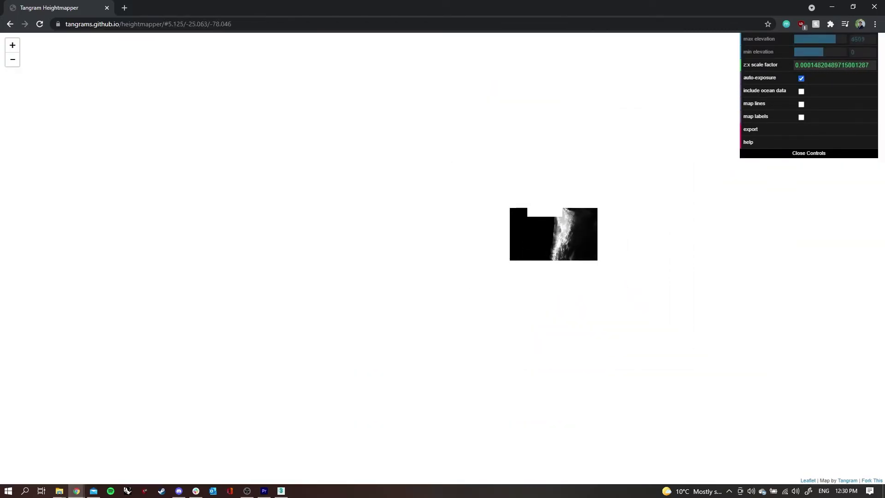
{"action": "scroll", "coordinate": [562, 228], "scroll_direction": "down", "scroll_amount": 5}
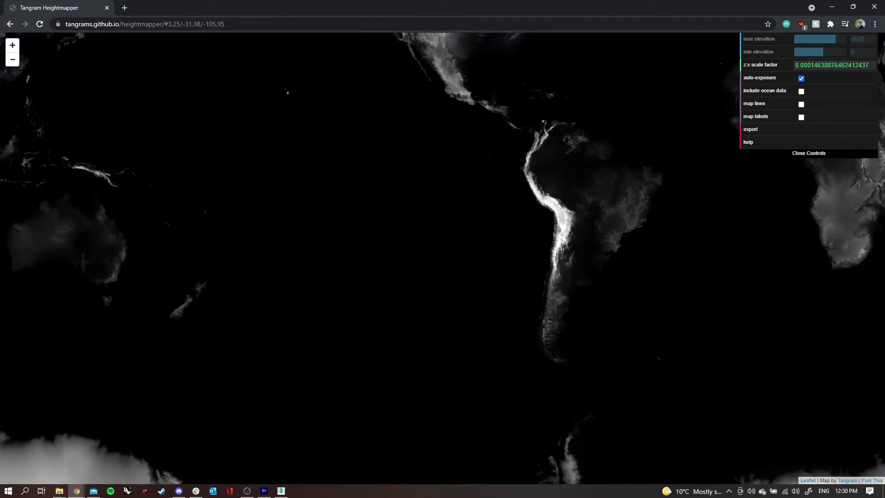
{"action": "left_click_drag", "start_coordinate": [329, 256], "coordinate": [529, 314]}
{"action": "scroll", "coordinate": [588, 334], "scroll_direction": "down", "scroll_amount": 2}
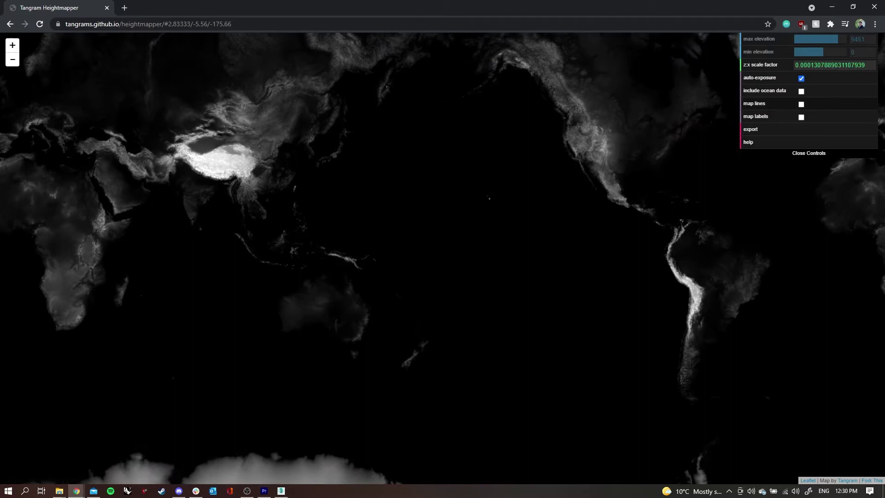
- Preview the world heightmap with ocean data included, and exclude the ocean data again
{"action": "left_click", "coordinate": [801, 91]}
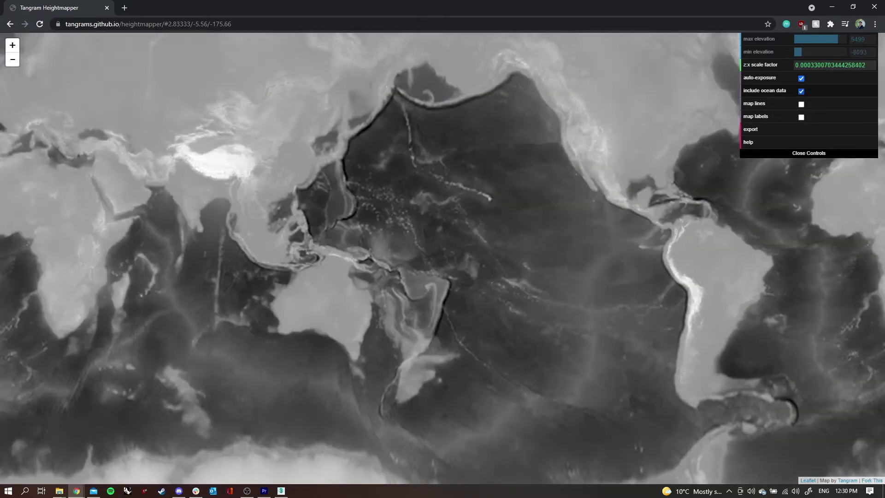
{"action": "left_click_drag", "start_coordinate": [512, 258], "coordinate": [630, 238]}
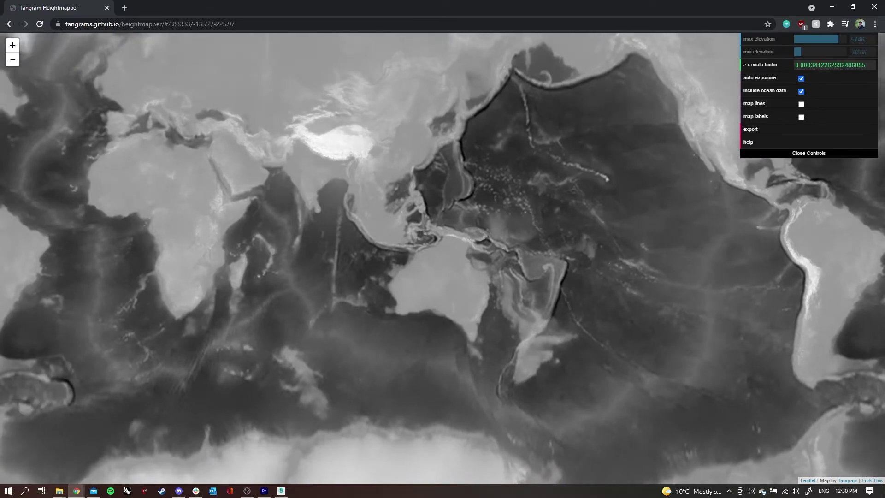
{"action": "left_click_drag", "start_coordinate": [322, 258], "coordinate": [595, 252]}
{"action": "left_click_drag", "start_coordinate": [378, 259], "coordinate": [582, 259]}
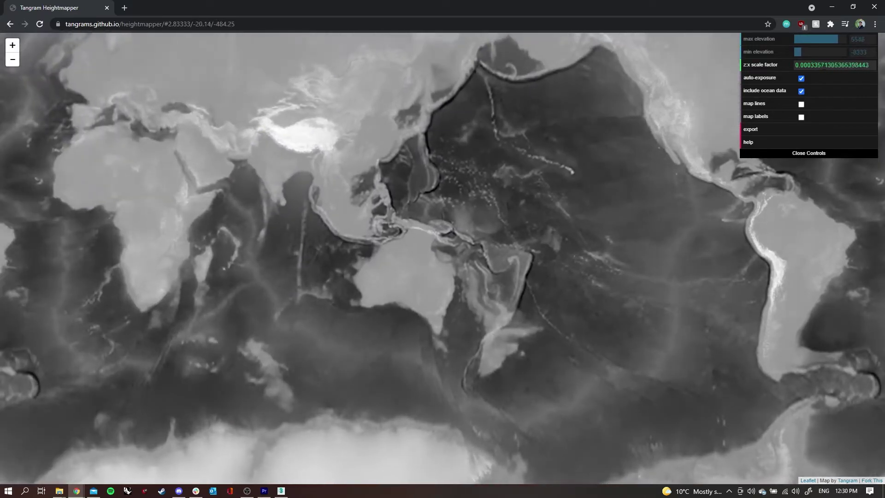
{"action": "left_click", "coordinate": [801, 91]}
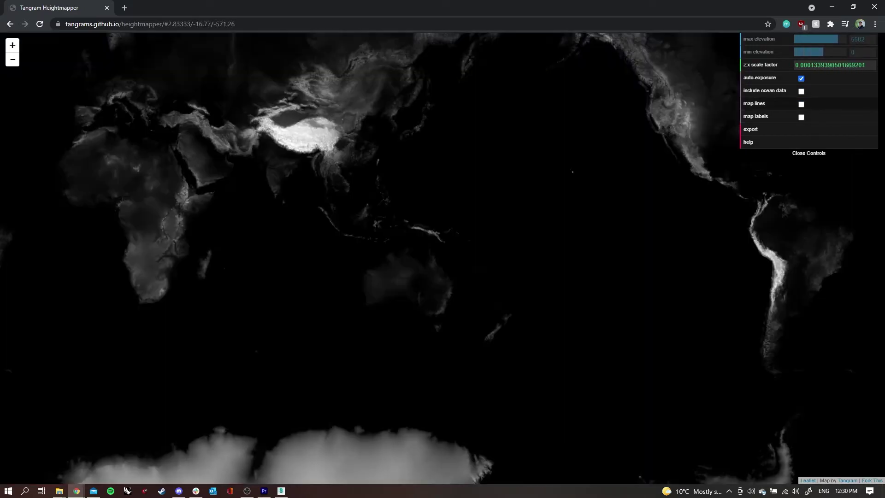
- Show map lines and map labels, and use them to frame the Himalayan ridge along Nepal's northern border
{"action": "left_click", "coordinate": [801, 104]}
{"action": "left_click", "coordinate": [801, 117]}
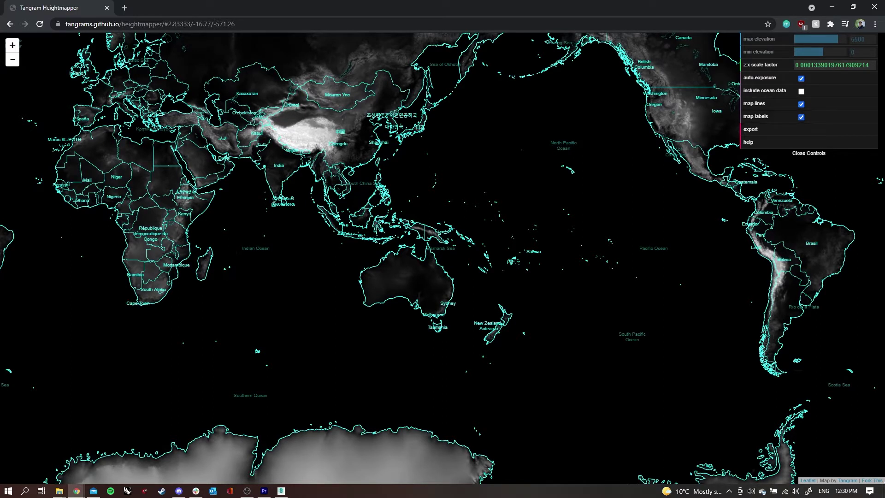
{"action": "scroll", "coordinate": [291, 145], "scroll_direction": "up", "scroll_amount": 5}
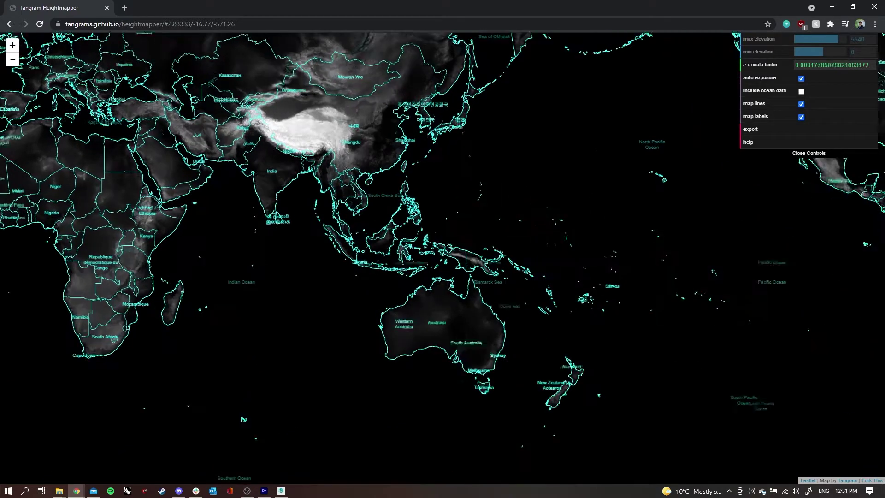
{"action": "scroll", "coordinate": [290, 158], "scroll_direction": "up", "scroll_amount": 4}
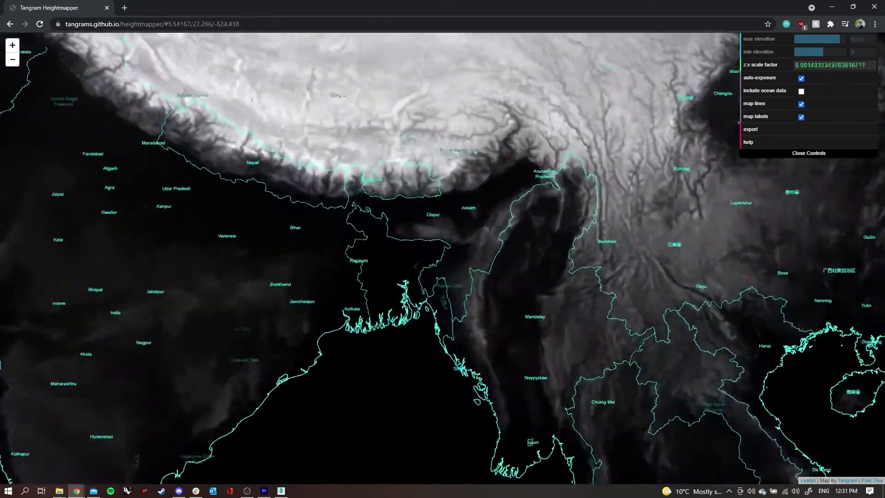
{"action": "scroll", "coordinate": [221, 158], "scroll_direction": "up", "scroll_amount": 4}
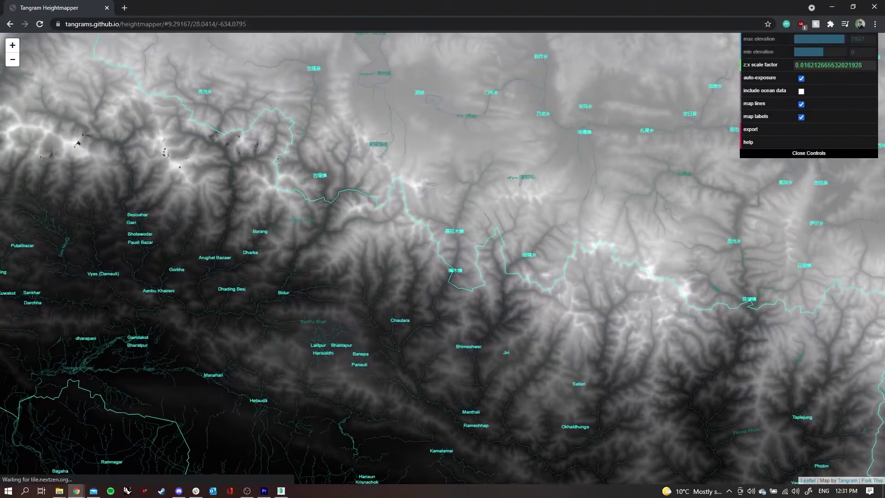
{"action": "mouse_move", "coordinate": [223, 159]}
{"action": "left_mouse_down"}
{"action": "mouse_move", "coordinate": [228, 165]}
{"action": "mouse_move", "coordinate": [215, 169]}
{"action": "left_mouse_up"}
{"action": "left_click_drag", "start_coordinate": [394, 257], "coordinate": [357, 252]}
{"action": "scroll", "coordinate": [357, 253], "scroll_direction": "up", "scroll_amount": 3}
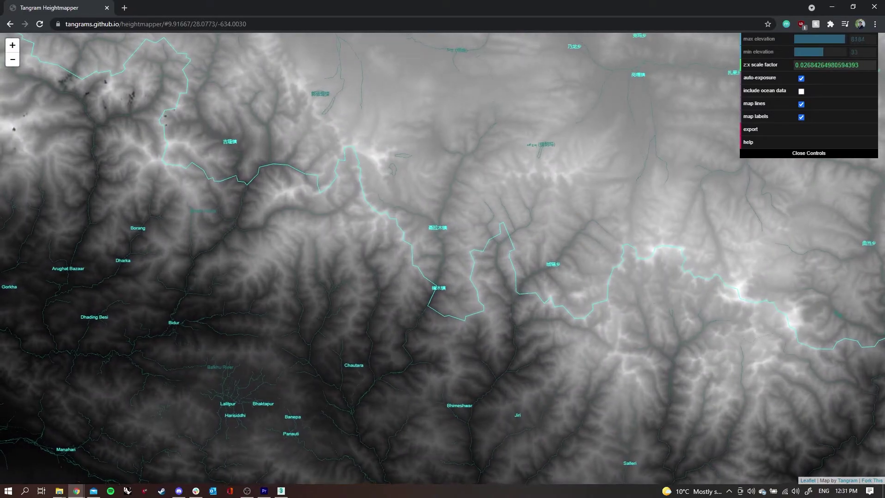
{"action": "left_click_drag", "start_coordinate": [442, 276], "coordinate": [384, 247]}
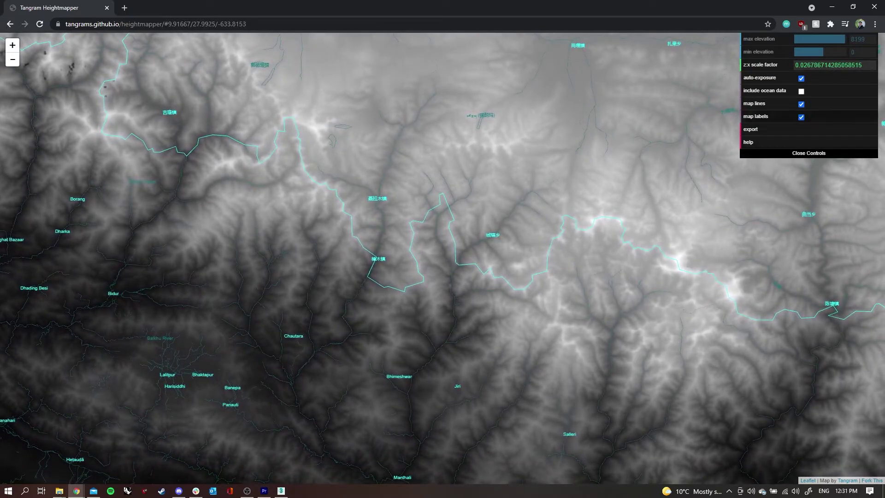
- Hide the map labels and map lines, and export the Himalayan heightmap as a PNG
{"action": "left_click", "coordinate": [801, 117]}
{"action": "left_click", "coordinate": [801, 104]}
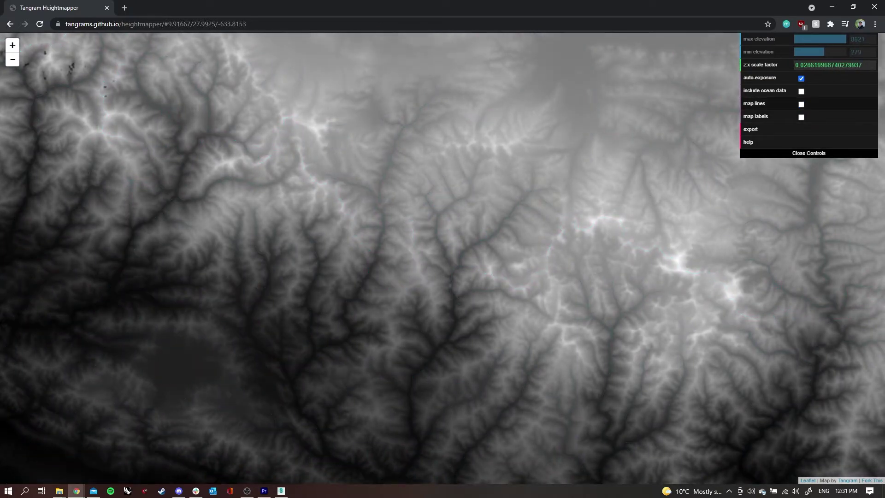
{"action": "left_click", "coordinate": [750, 129]}
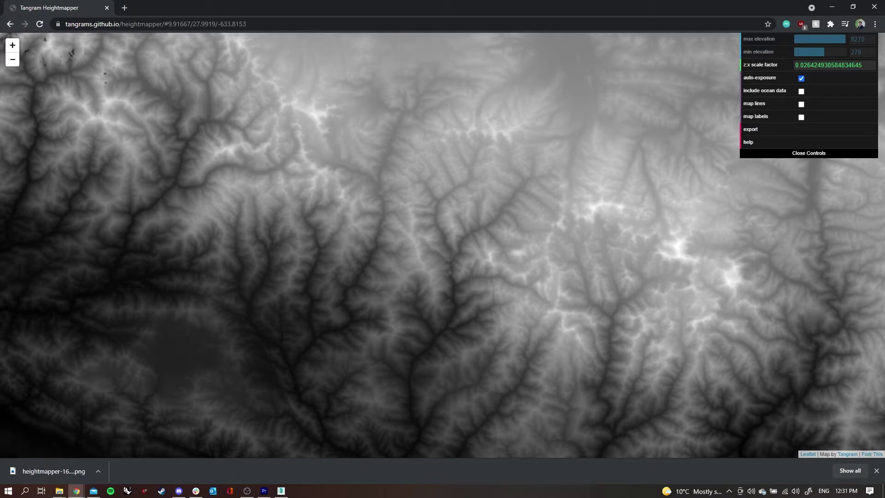
- Switch to 3ds Max and maximize the Perspective viewport with the whole home grid in view
{"action": "left_click", "coordinate": [281, 491]}
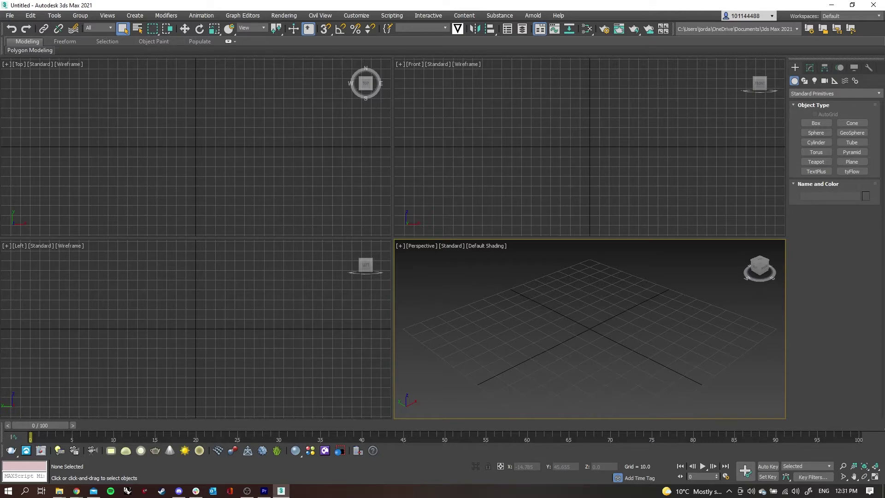
{"action": "key", "text": "alt+w"}
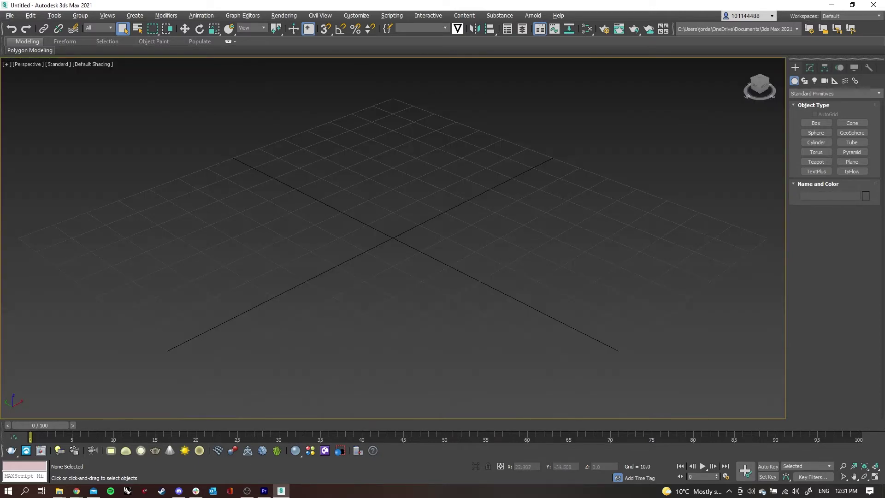
{"action": "scroll", "coordinate": [480, 249], "scroll_direction": "down", "scroll_amount": 2}
{"action": "scroll", "coordinate": [548, 253], "scroll_direction": "down", "scroll_amount": 2}
{"action": "left_click_drag", "start_coordinate": [548, 253], "coordinate": [472, 262]}
{"action": "middle_click_drag", "start_coordinate": [562, 256], "coordinate": [477, 268]}
- Create a rectangular plane about 229 long and 517 wide across the home grid
{"action": "left_click", "coordinate": [852, 161]}
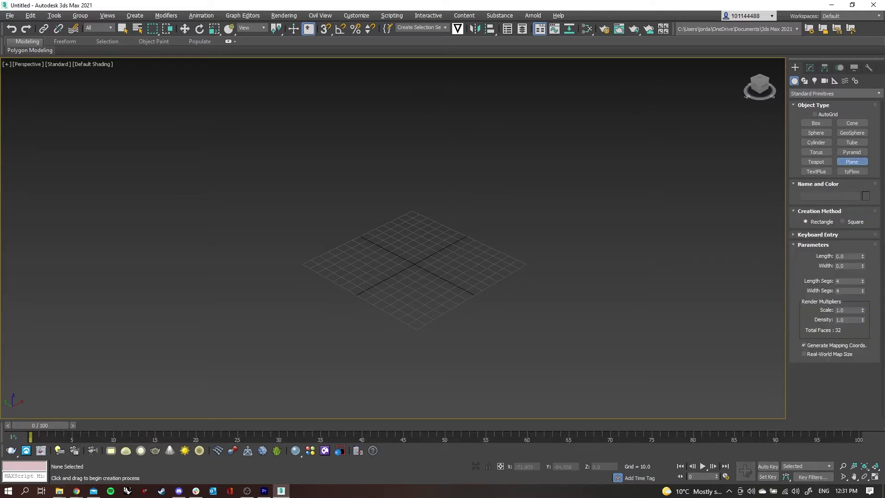
{"action": "left_click", "coordinate": [346, 374]}
{"action": "left_click_drag", "start_coordinate": [345, 373], "coordinate": [528, 113]}
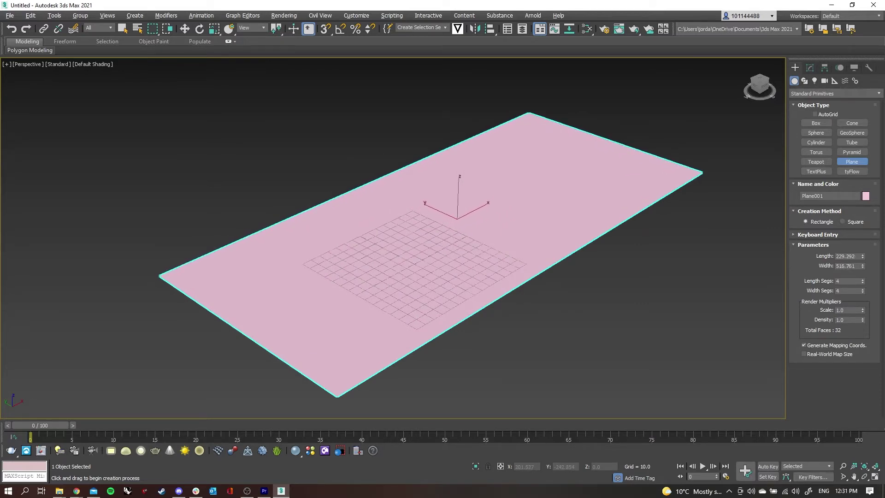
- Set the plane's length to 15000 and its width to 30000
{"action": "double_click", "coordinate": [846, 257]}
{"action": "type", "text": "15000"}
{"action": "key", "text": "Tab"}
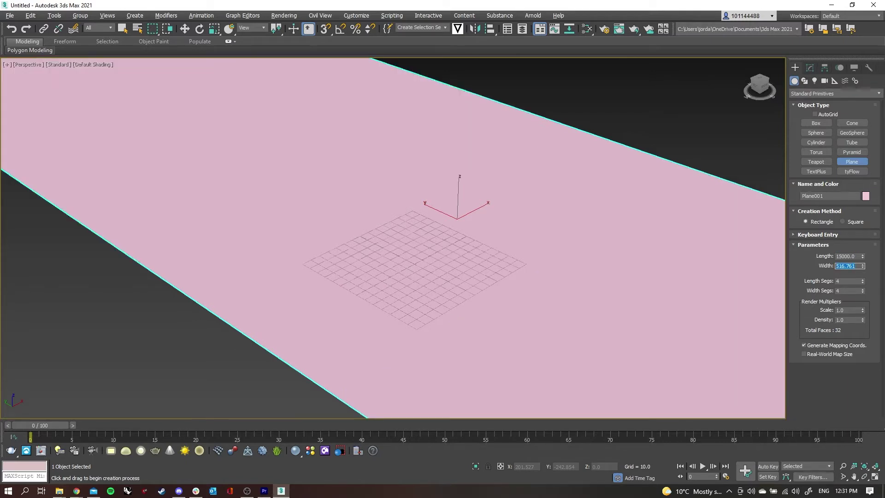
{"action": "type", "text": "20"}
{"action": "type", "text": "00"}
{"action": "key", "text": "BackSpace"}
{"action": "key", "text": "BackSpace"}
{"action": "key", "text": "BackSpace"}
{"action": "type", "text": "30000"}
{"action": "key", "text": "Return"}
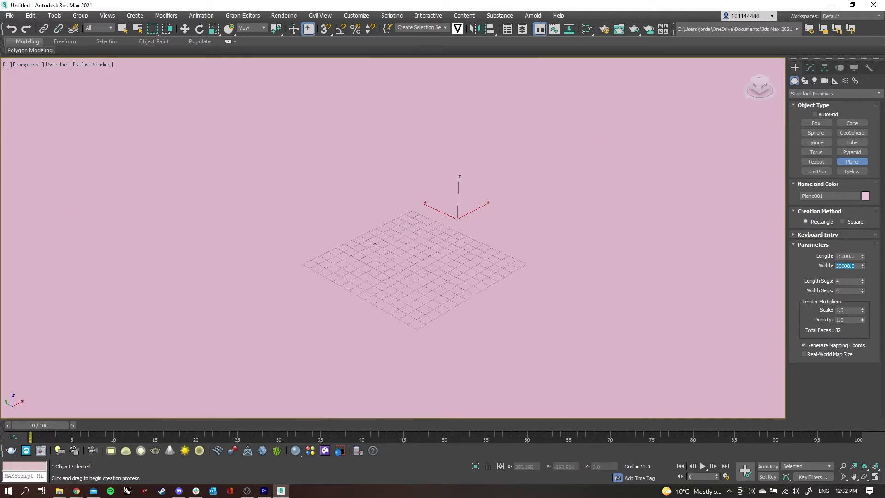
- Set the plane's length segments and width segments to 1000 each
{"action": "key", "text": "z"}
{"action": "mouse_move", "coordinate": [408, 265]}
{"action": "middle_mouse_down"}
{"action": "mouse_move", "coordinate": [398, 266]}
{"action": "mouse_move", "coordinate": [405, 266]}
{"action": "middle_mouse_up"}
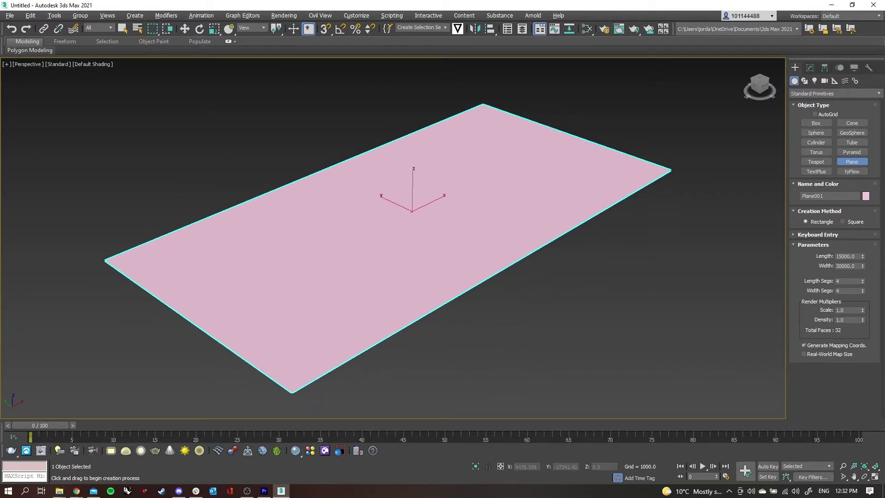
{"action": "double_click", "coordinate": [844, 281]}
{"action": "type", "text": "15000"}
{"action": "key", "text": "Tab"}
{"action": "type", "text": "30000"}
{"action": "key", "text": "Return"}
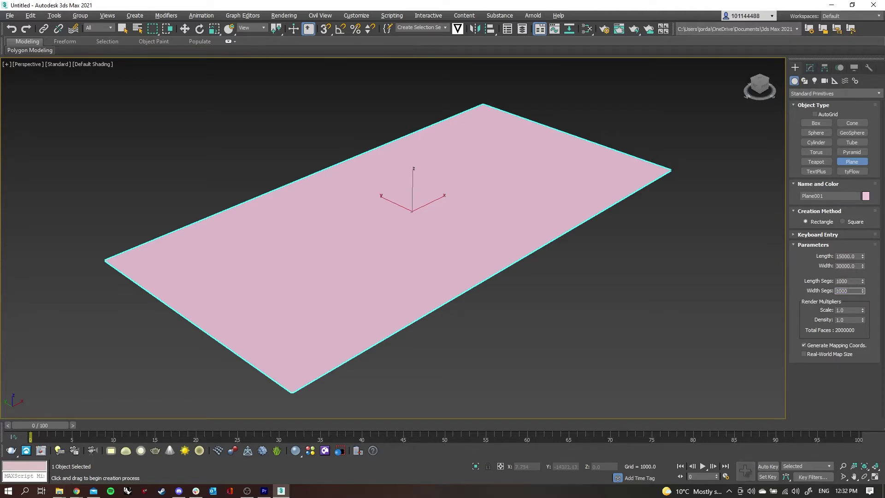
- Show edged faces to inspect the plane's mesh density up close, and leave plane creation
{"action": "key", "text": "F4"}
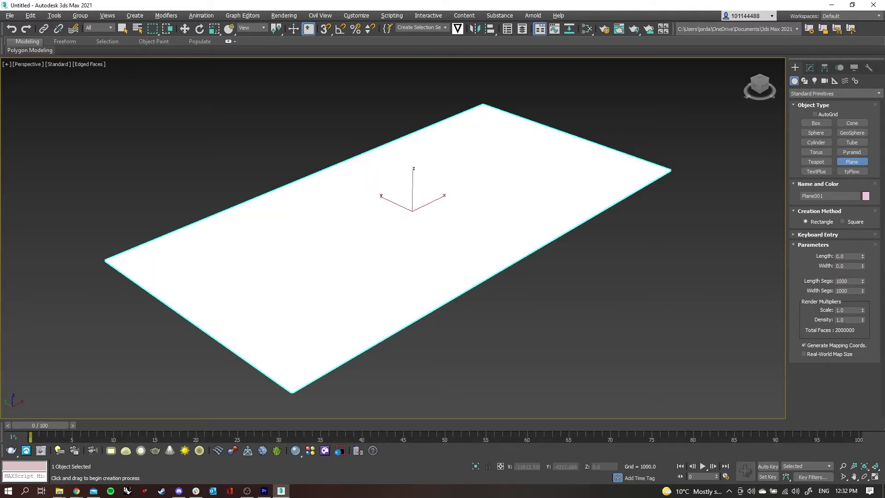
{"action": "scroll", "coordinate": [408, 251], "scroll_direction": "up", "scroll_amount": 10}
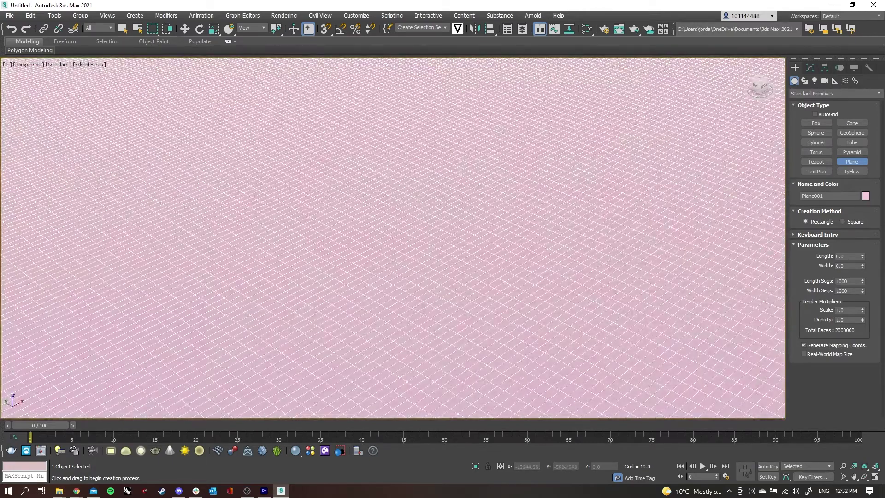
{"action": "scroll", "coordinate": [408, 250], "scroll_direction": "down", "scroll_amount": 5}
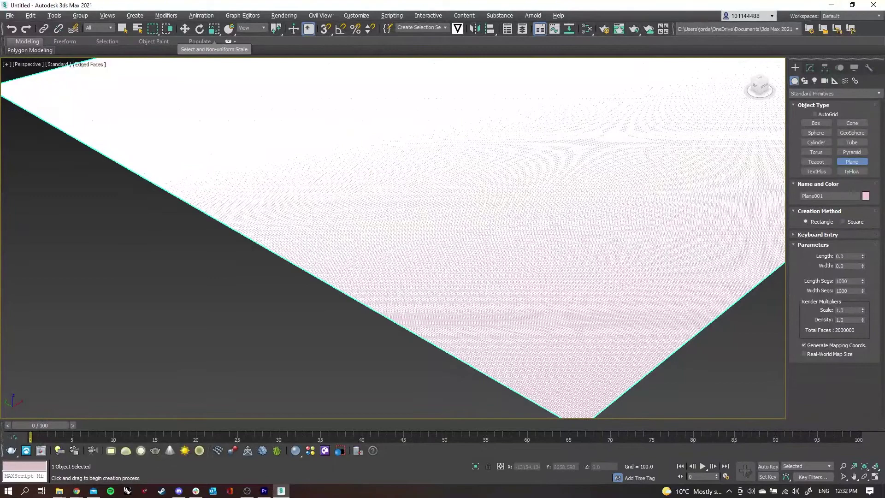
{"action": "key", "text": "q"}
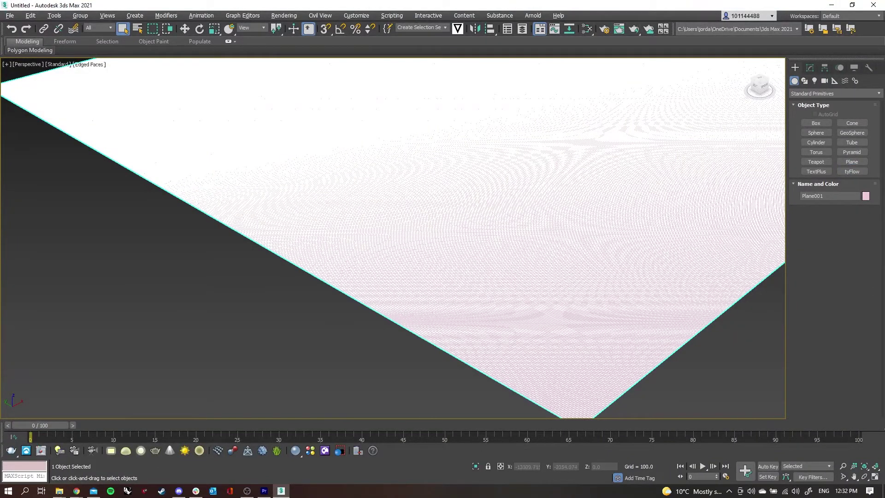
{"action": "scroll", "coordinate": [393, 239], "scroll_direction": "up", "scroll_amount": 3}
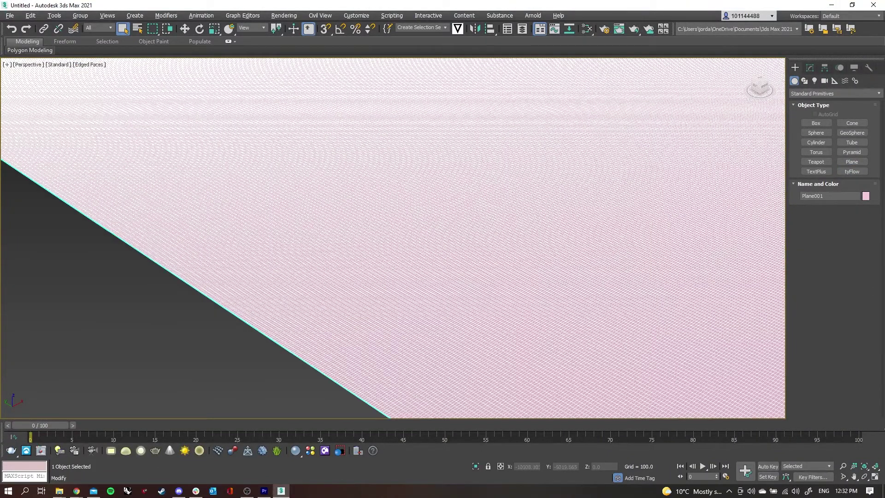
- Set the plane's length segments to 500 in its creation parameters
{"action": "left_click", "coordinate": [810, 68]}
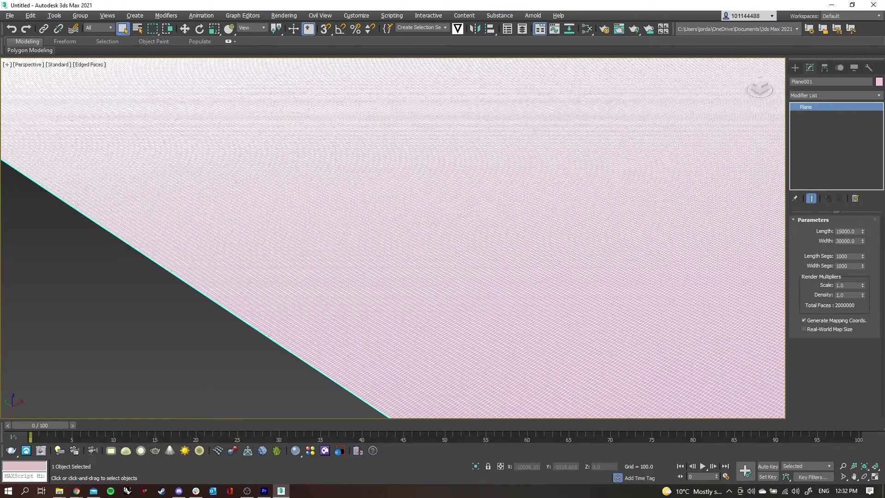
{"action": "scroll", "coordinate": [393, 238], "scroll_direction": "up", "scroll_amount": 4}
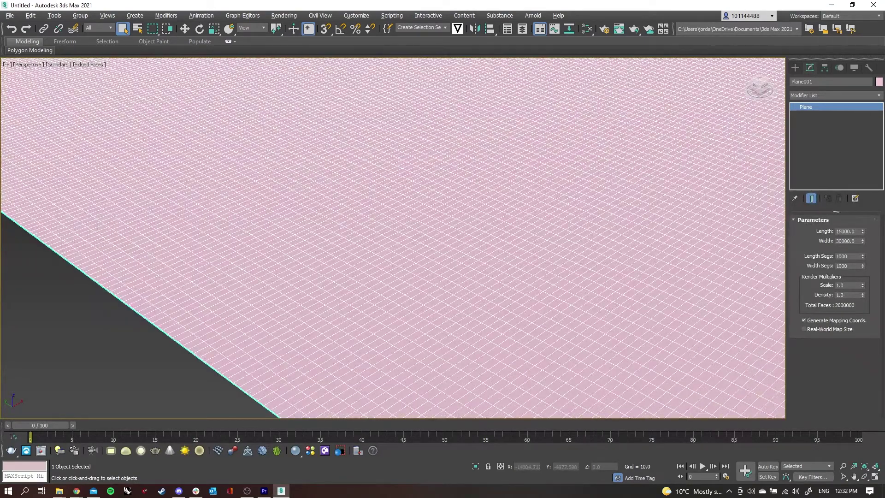
{"action": "left_click", "coordinate": [848, 266]}
{"action": "double_click", "coordinate": [847, 257]}
{"action": "type", "text": "500"}
{"action": "key", "text": "Return"}
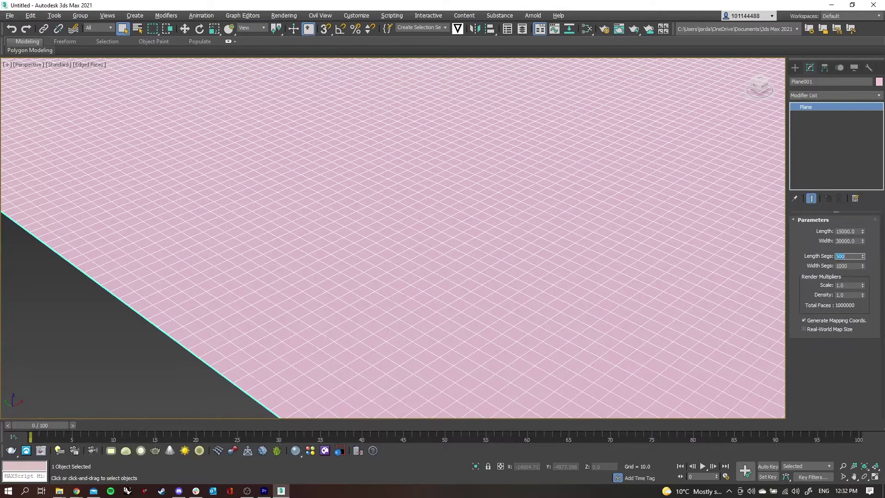
- Add an object-space Displace modifier to the plane, then clear the selection
{"action": "scroll", "coordinate": [521, 286], "scroll_direction": "down", "scroll_amount": 10}
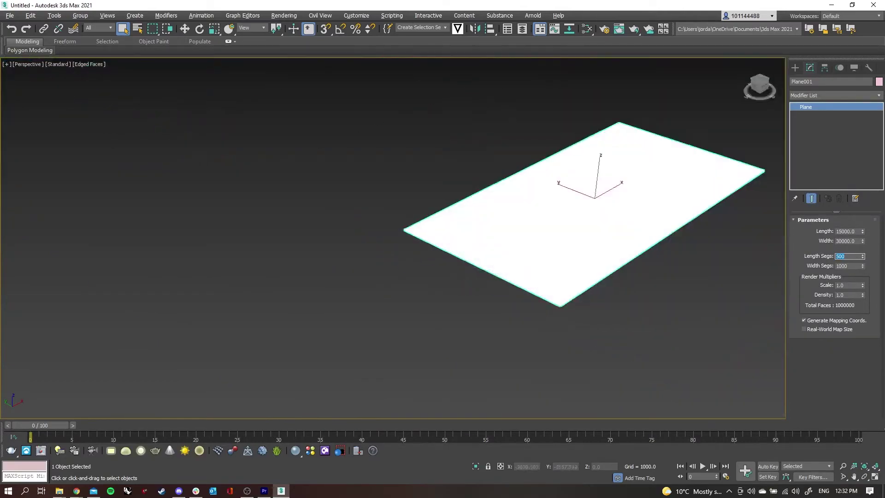
{"action": "middle_click_drag", "start_coordinate": [599, 222], "coordinate": [407, 258]}
{"action": "scroll", "coordinate": [447, 260], "scroll_direction": "up", "scroll_amount": 4}
{"action": "scroll", "coordinate": [442, 260], "scroll_direction": "down", "scroll_amount": 2}
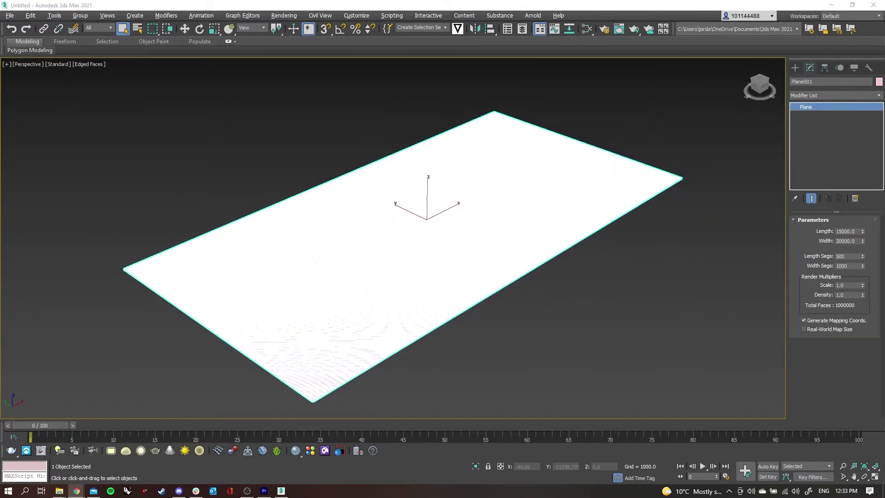
{"action": "left_click", "coordinate": [707, 141]}
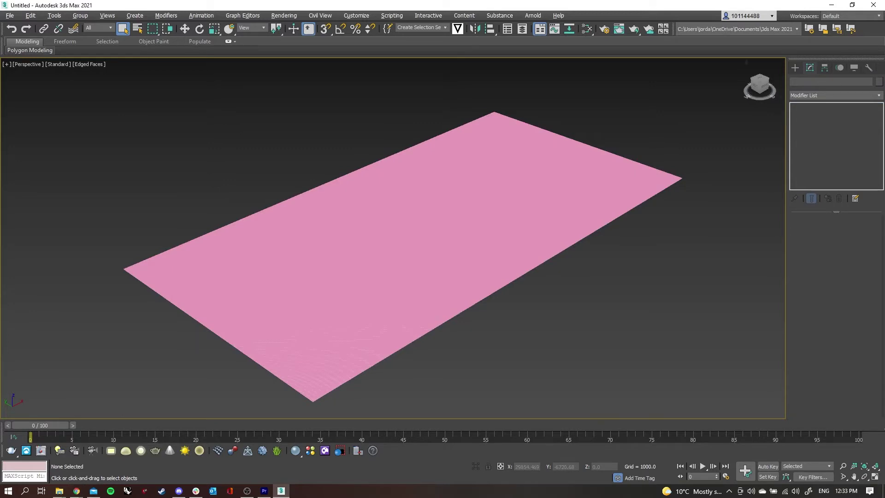
{"action": "left_click", "coordinate": [618, 179]}
{"action": "left_click", "coordinate": [832, 96]}
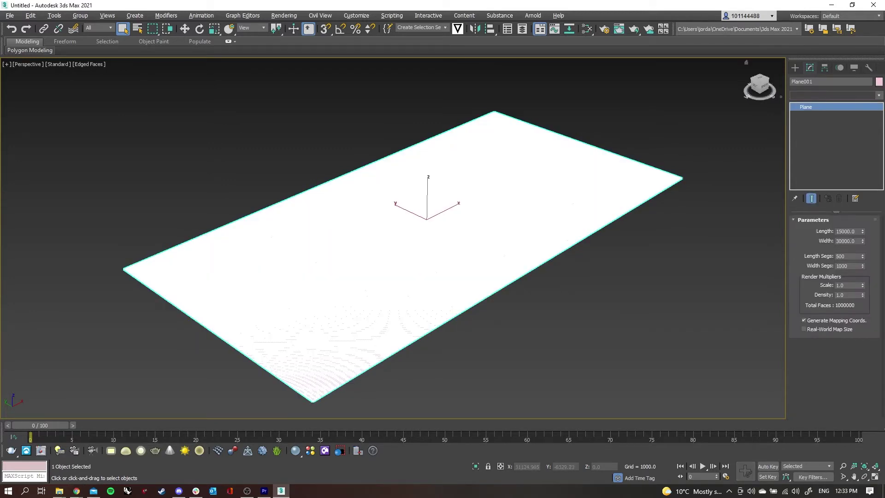
{"action": "key", "text": "d"}
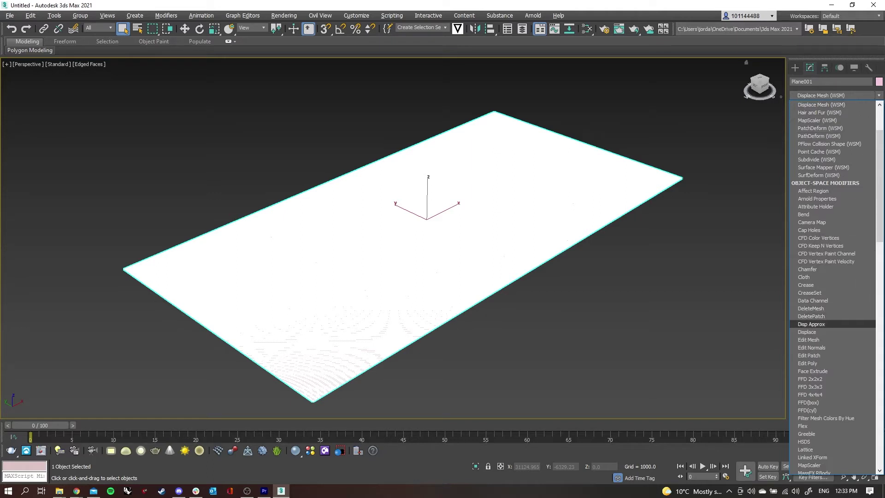
{"action": "key", "text": "Down"}
{"action": "key", "text": "Return"}
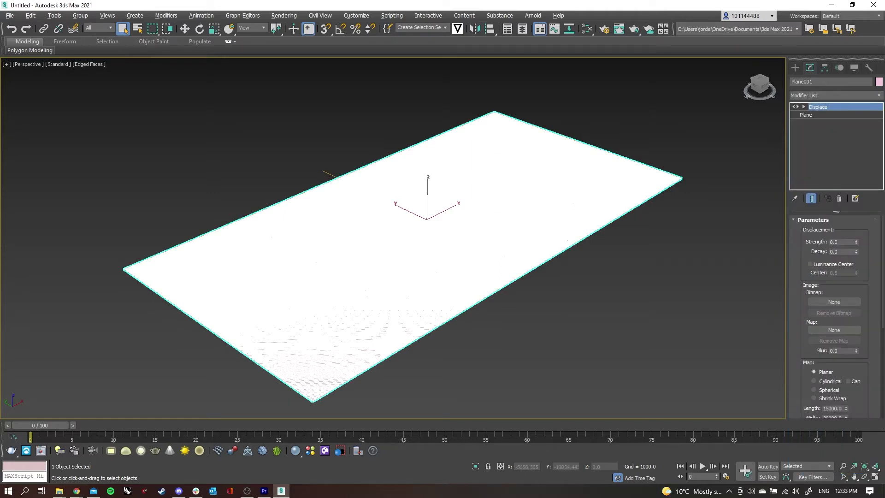
{"action": "key", "text": "ctrl+d"}
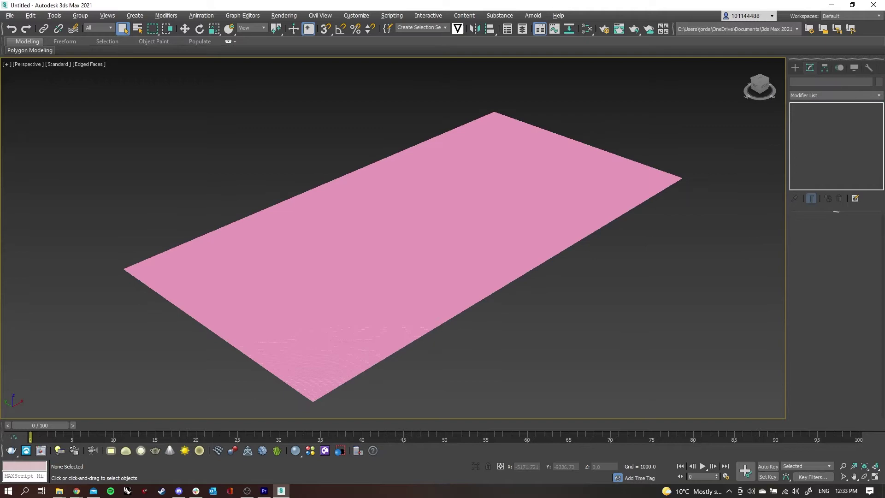
- Open the Slate Material Editor and load heightmapper-1627180283049.png from the Downloads folder as a bitmap map node
{"action": "left_click", "coordinate": [586, 28]}
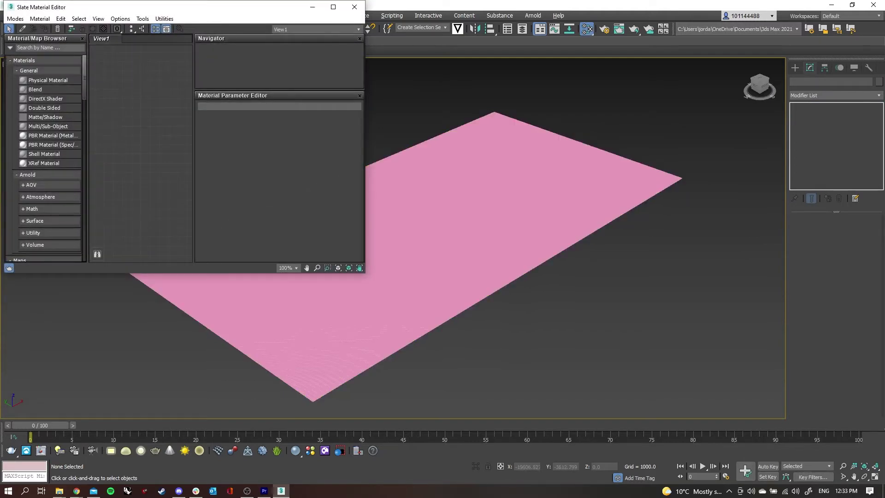
{"action": "left_click", "coordinate": [59, 490]}
{"action": "left_click_drag", "start_coordinate": [249, 260], "coordinate": [124, 97]}
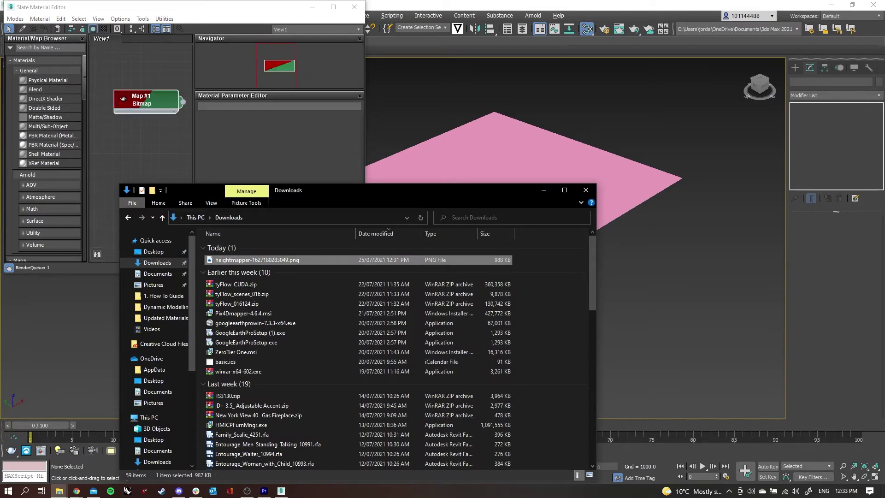
{"action": "left_click", "coordinate": [544, 190]}
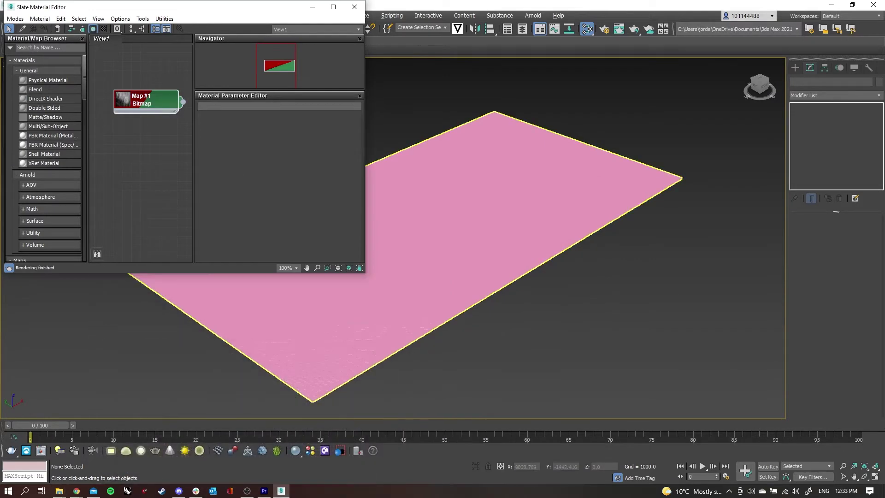
{"action": "left_click_drag", "start_coordinate": [148, 99], "coordinate": [139, 109]}
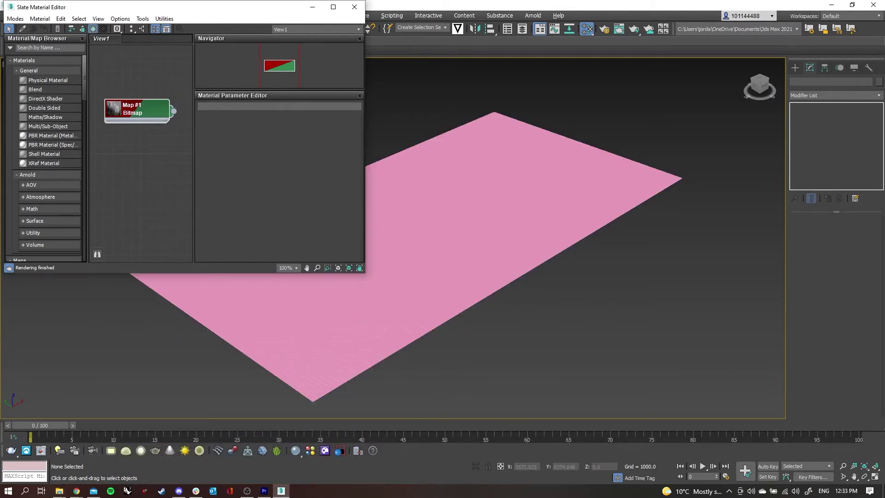
- Assign the heightmap bitmap as an instance to the map slot of the plane's Displace modifier
{"action": "left_click", "coordinate": [466, 199]}
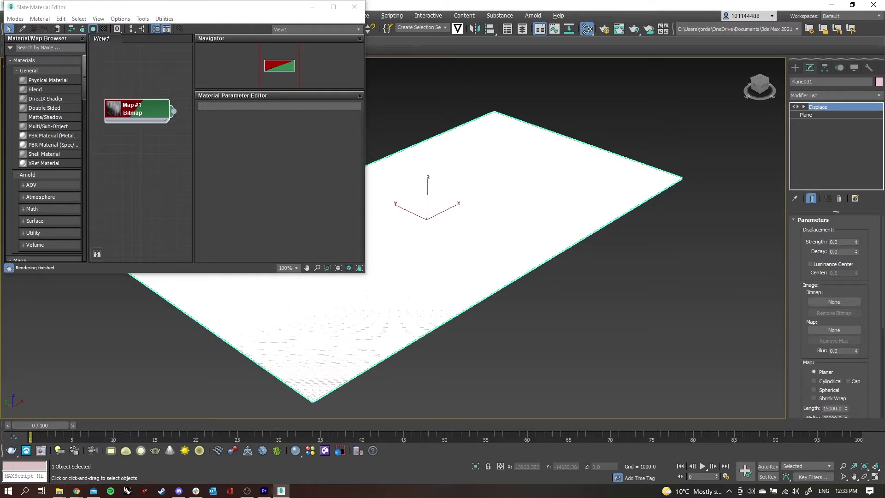
{"action": "left_click_drag", "start_coordinate": [173, 111], "coordinate": [193, 111]}
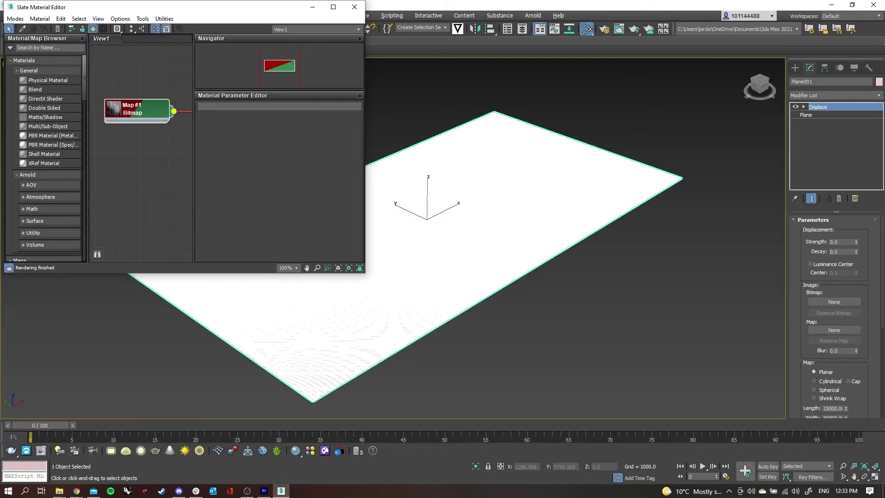
{"action": "left_click_drag", "start_coordinate": [174, 111], "coordinate": [835, 330]}
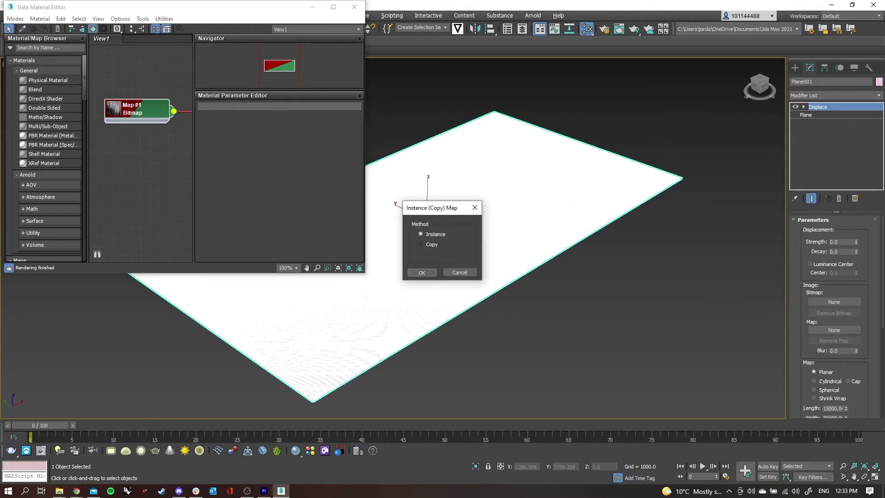
{"action": "key", "text": "alt+Tab"}
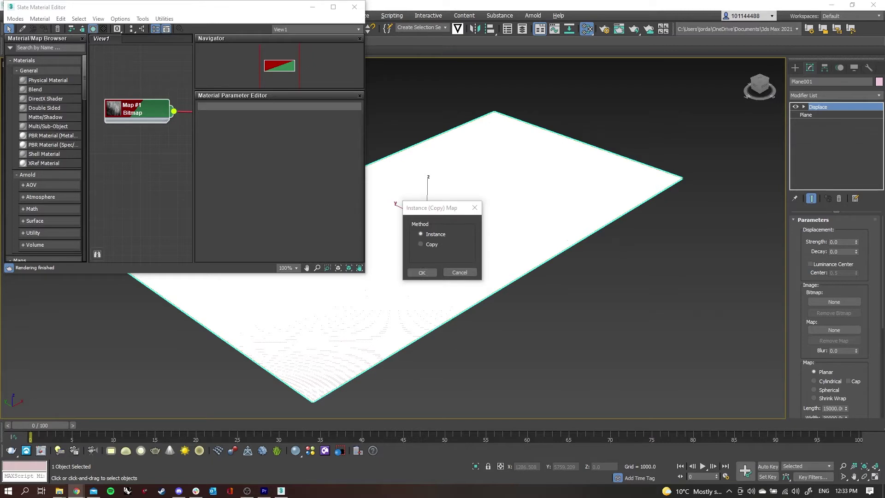
{"action": "left_click", "coordinate": [422, 272]}
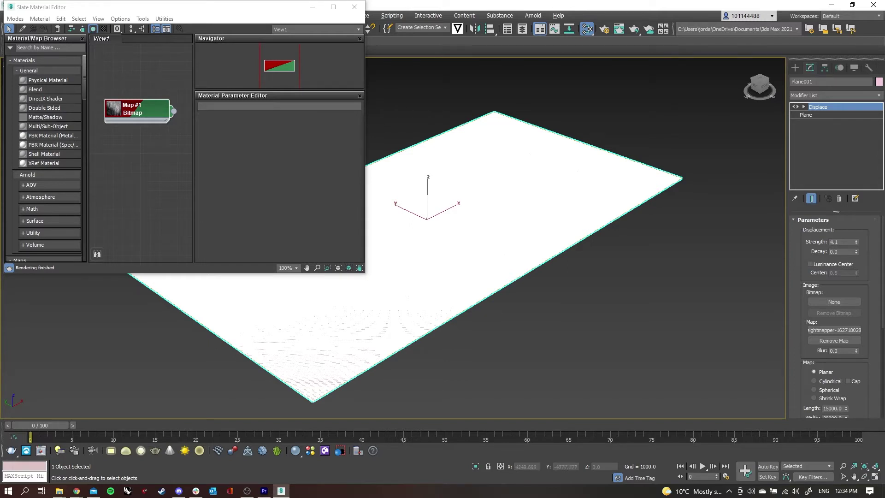
- Set the Displace modifier's strength to 200 and check the relief from a low angle
{"action": "middle_click_drag", "start_coordinate": [540, 223], "coordinate": [581, 255]}
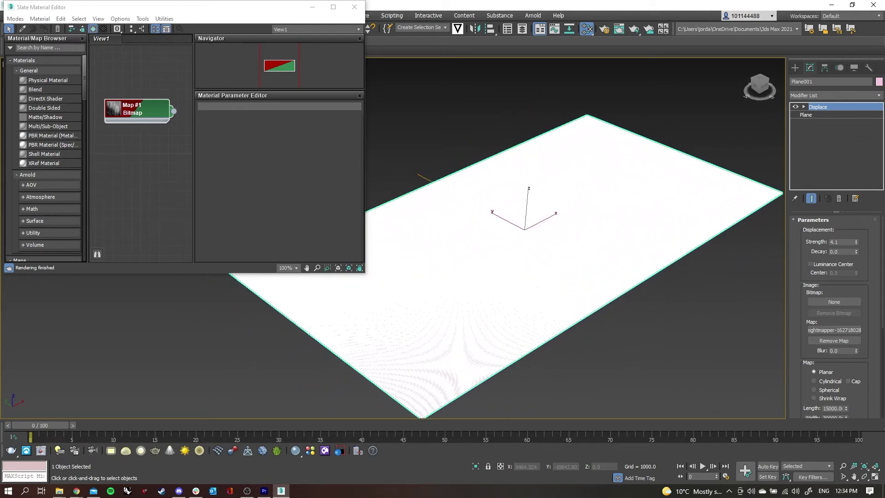
{"action": "type", "text": "200"}
{"action": "key", "text": "Return"}
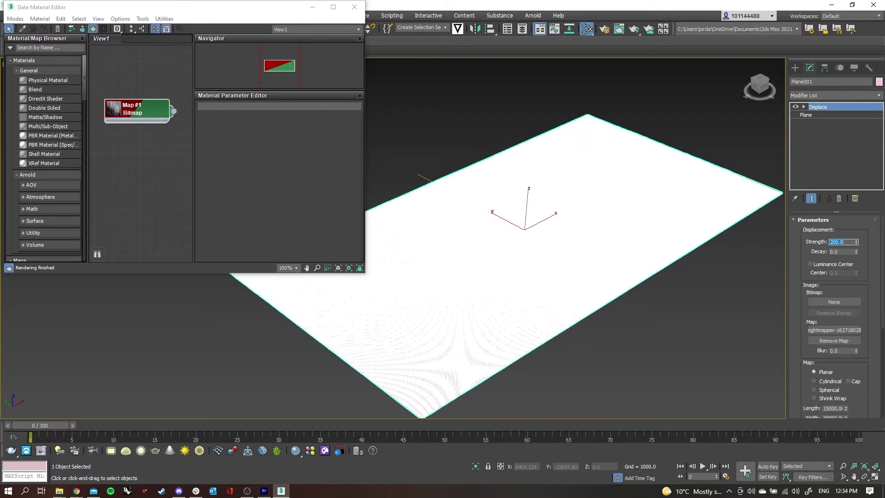
{"action": "middle_click_drag", "start_coordinate": [637, 312], "coordinate": [536, 271], "text": "alt"}
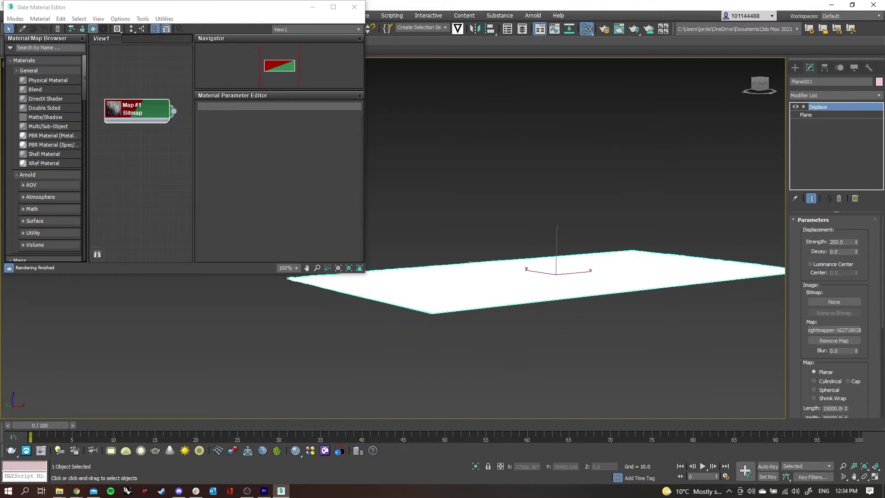
- Narrow the Slate Material Editor window and set the Displace modifier's strength to 15000
{"action": "left_click_drag", "start_coordinate": [366, 193], "coordinate": [307, 193]}
{"action": "middle_click_drag", "start_coordinate": [532, 290], "coordinate": [490, 318]}
{"action": "middle_click_drag", "start_coordinate": [491, 319], "coordinate": [442, 255]}
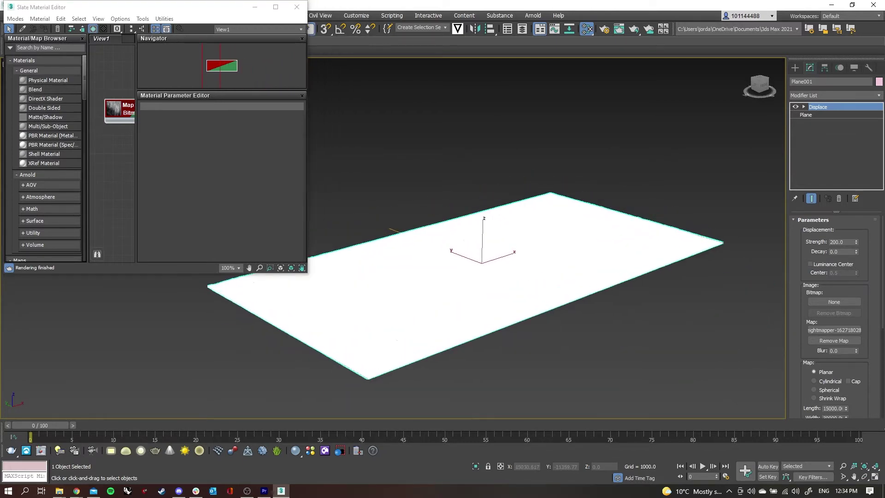
{"action": "type", "text": "15000"}
{"action": "key", "text": "Return"}
{"action": "middle_click_drag", "start_coordinate": [539, 256], "coordinate": [573, 275], "text": "alt"}
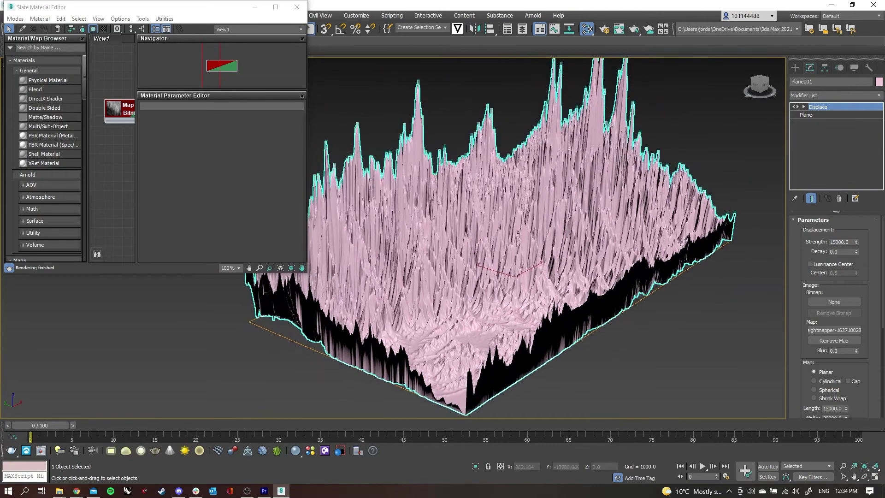
- Reduce the Displace modifier's strength to 1302 for a gentler mountain relief
{"action": "left_click_drag", "start_coordinate": [856, 242], "coordinate": [856, 292]}
{"action": "type", "text": "2550"}
{"action": "key", "text": "Return"}
{"action": "middle_click_drag", "start_coordinate": [714, 278], "coordinate": [704, 277], "text": "alt"}
{"action": "middle_click_drag", "start_coordinate": [542, 261], "coordinate": [521, 261], "text": "alt"}
{"action": "middle_click_drag", "start_coordinate": [429, 265], "coordinate": [422, 266], "text": "alt"}
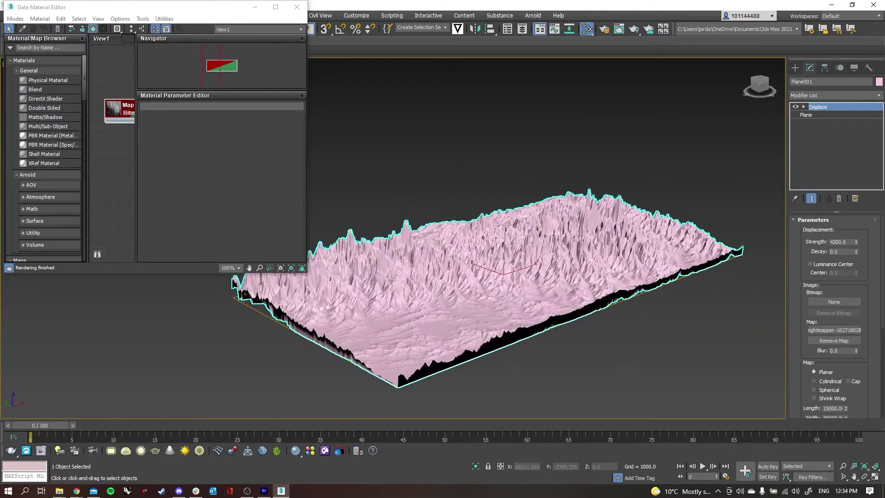
{"action": "left_click_drag", "start_coordinate": [856, 242], "coordinate": [856, 304]}
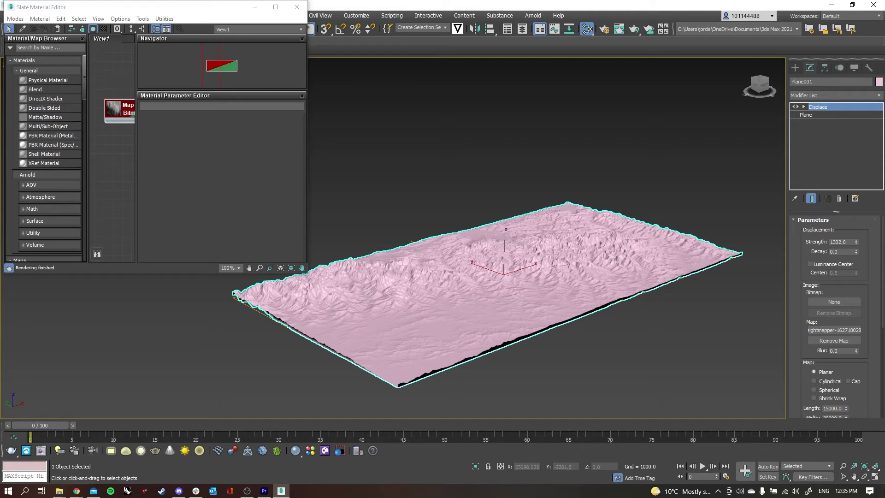
- Clone the displaced terrain plane in place as an independent copy
{"action": "left_click", "coordinate": [807, 115]}
{"action": "key", "text": "ctrl+v"}
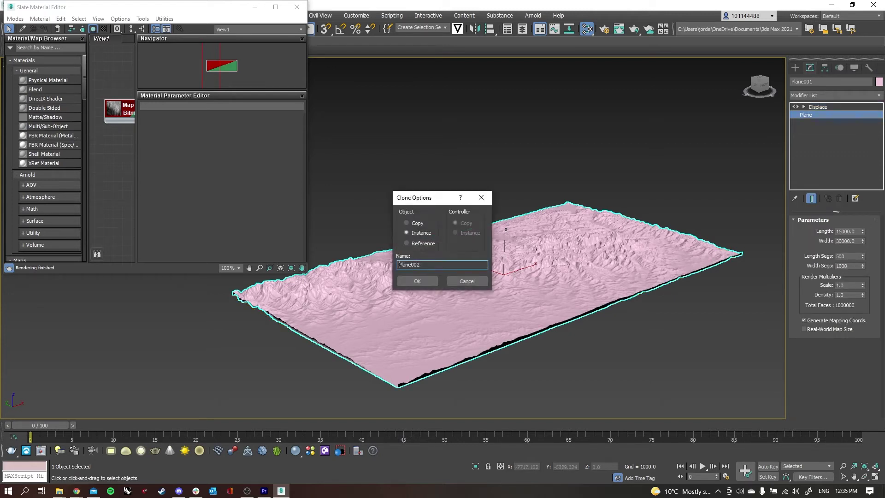
{"action": "left_click", "coordinate": [407, 223]}
{"action": "left_click", "coordinate": [418, 281]}
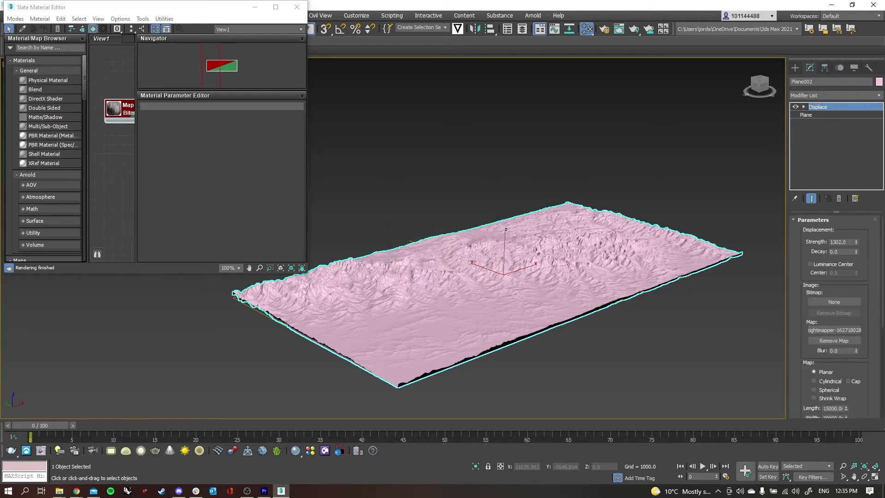
- Minimize the Slate Material Editor, raise the copied plane to a Z of about 2821, and remove its Displace modifier
{"action": "left_click", "coordinate": [669, 305]}
{"action": "left_click", "coordinate": [542, 296]}
{"action": "left_click_drag", "start_coordinate": [148, 7], "coordinate": [148, 135]}
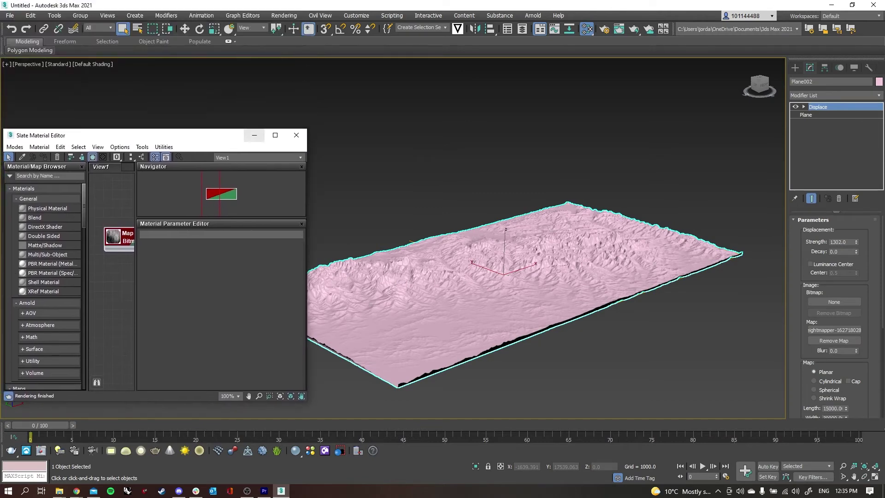
{"action": "left_click", "coordinate": [255, 136]}
{"action": "key", "text": "w"}
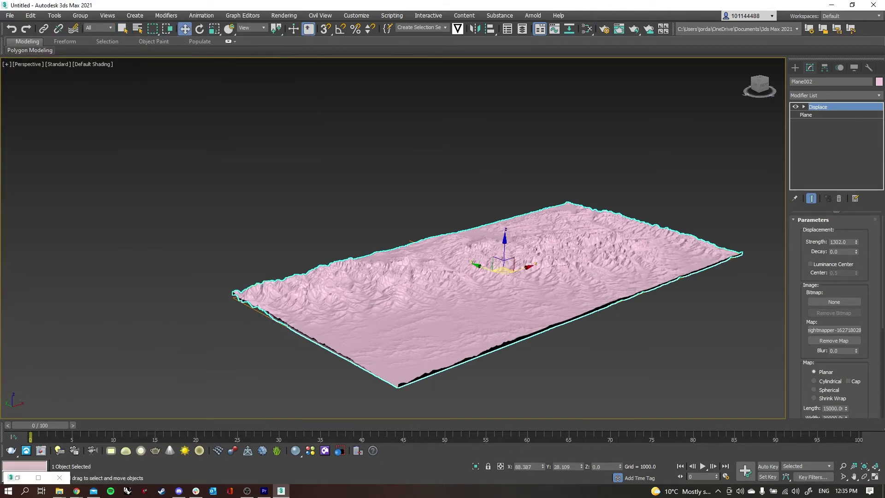
{"action": "left_click_drag", "start_coordinate": [505, 249], "coordinate": [507, 207]}
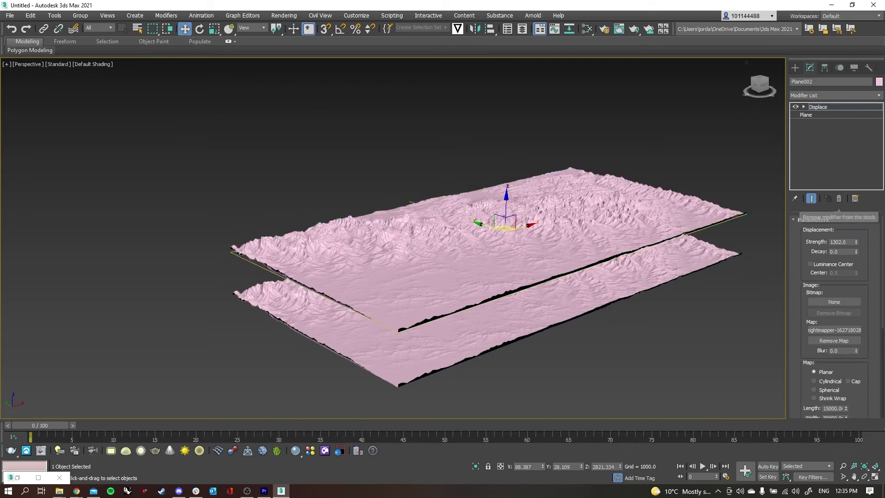
{"action": "left_click", "coordinate": [840, 198]}
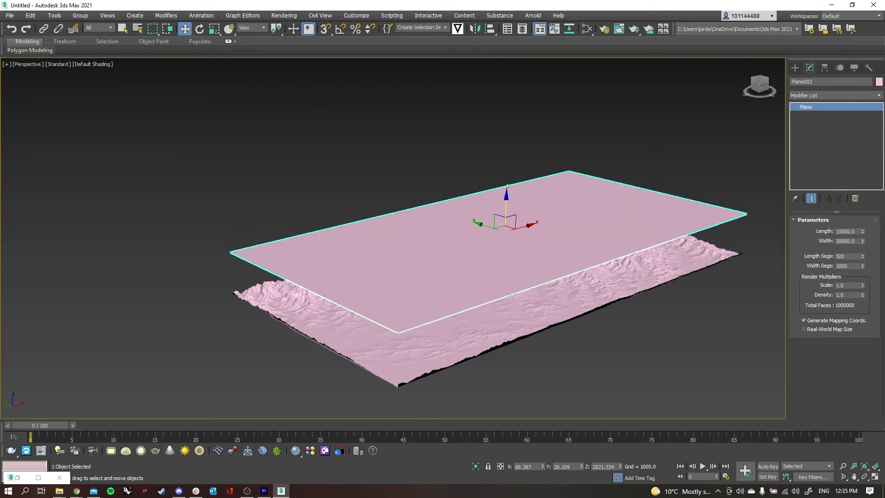
- Give the flat copy a light blue object color and lower it into the terrain to a Z of about 93
{"action": "left_click", "coordinate": [879, 82]}
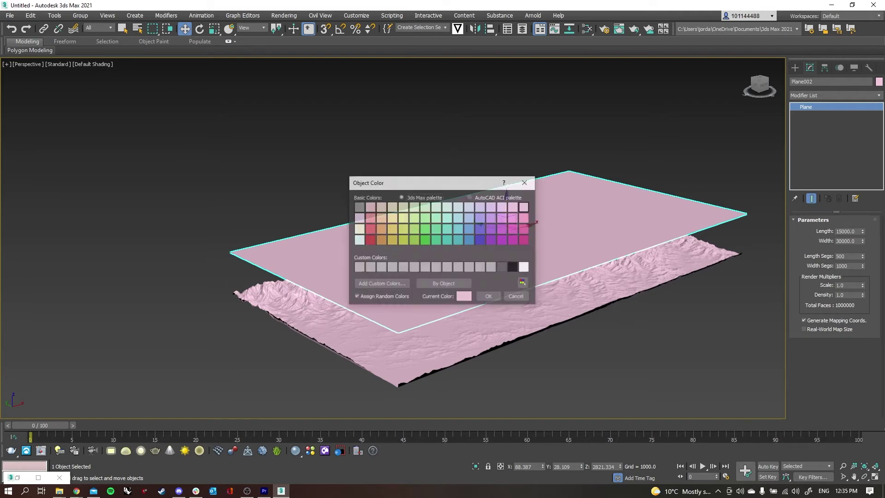
{"action": "left_click", "coordinate": [469, 219]}
{"action": "left_click", "coordinate": [489, 297]}
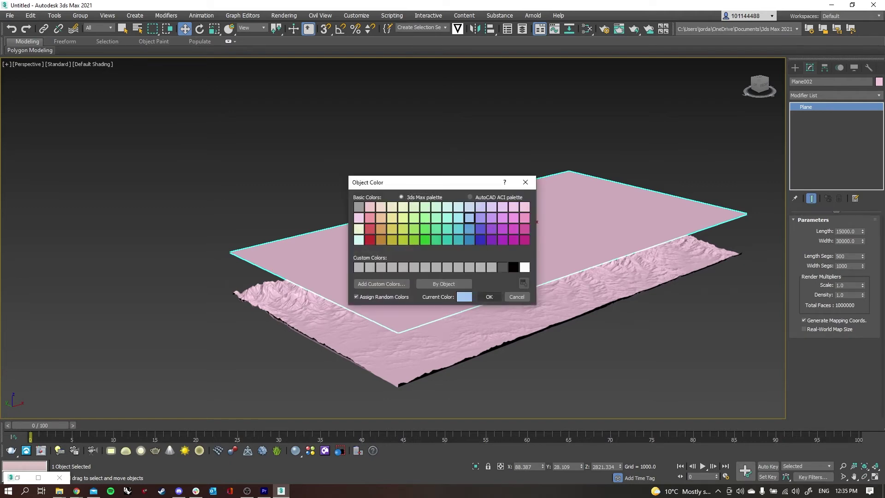
{"action": "left_click_drag", "start_coordinate": [506, 202], "coordinate": [504, 242]}
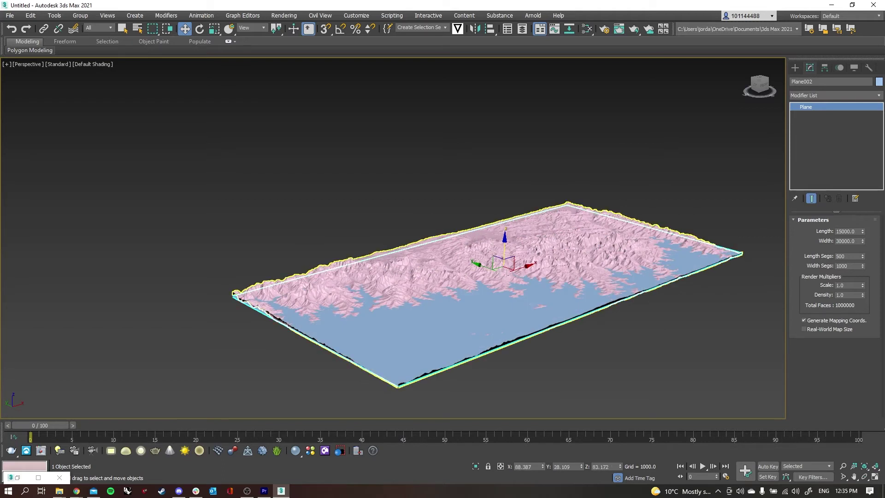
- Select the displaced terrain plane and change its object color from the custom swatches to dark gray
{"action": "left_click", "coordinate": [454, 264]}
{"action": "left_click", "coordinate": [879, 81]}
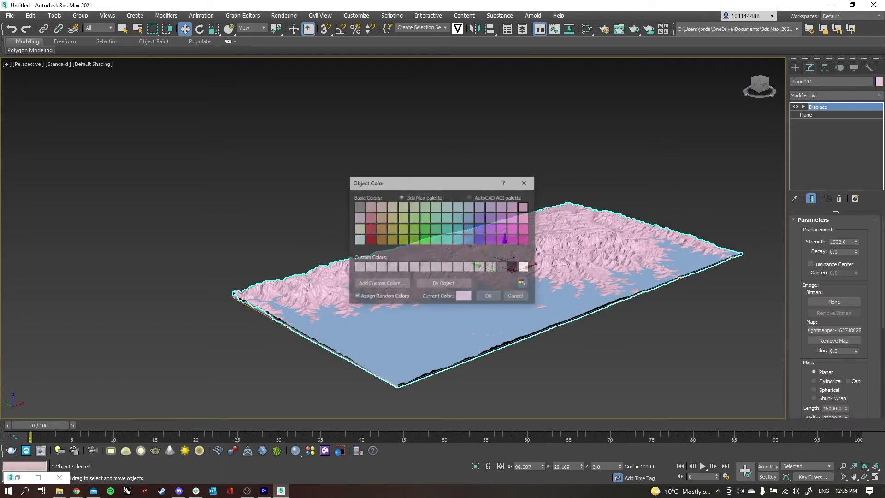
{"action": "left_click", "coordinate": [502, 267]}
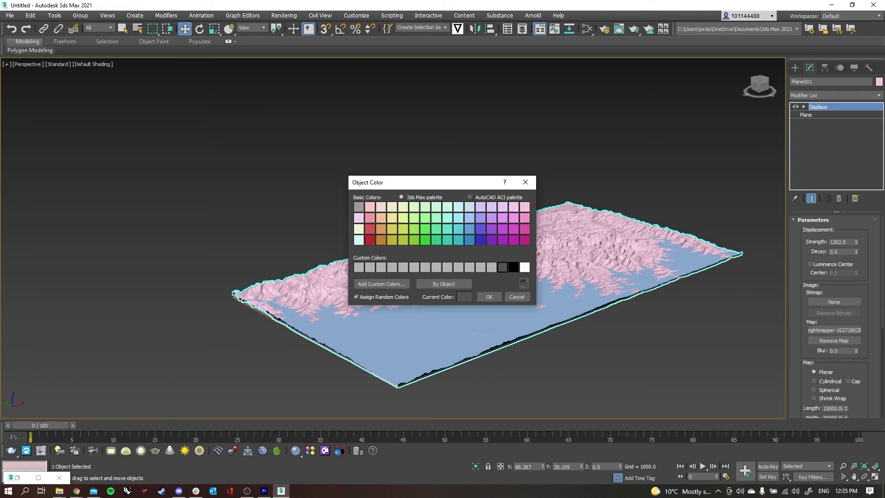
{"action": "key", "text": "Return"}
{"action": "scroll", "coordinate": [504, 277], "scroll_direction": "up", "scroll_amount": 5}
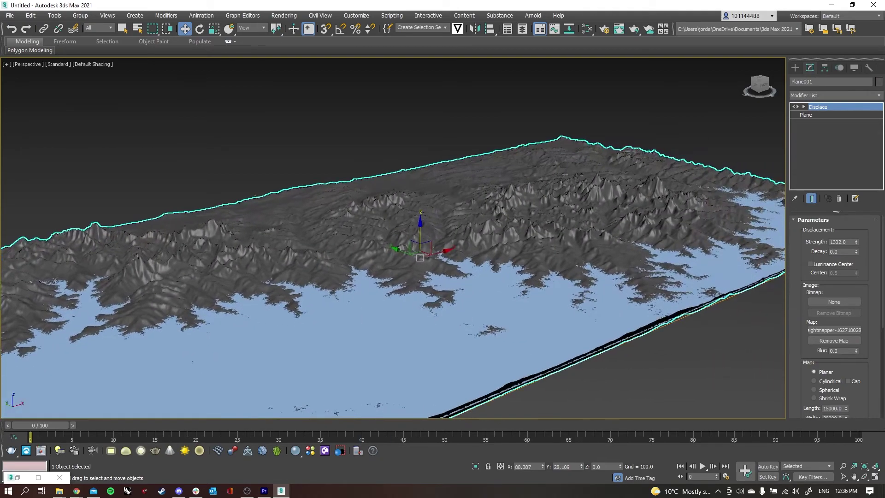
{"action": "mouse_move", "coordinate": [497, 266]}
{"action": "middle_mouse_down", "text": "alt"}
{"action": "mouse_move", "coordinate": [456, 249]}
{"action": "mouse_move", "coordinate": [410, 268]}
{"action": "mouse_move", "coordinate": [443, 251]}
{"action": "mouse_move", "coordinate": [493, 258]}
{"action": "middle_mouse_up", "text": "alt"}
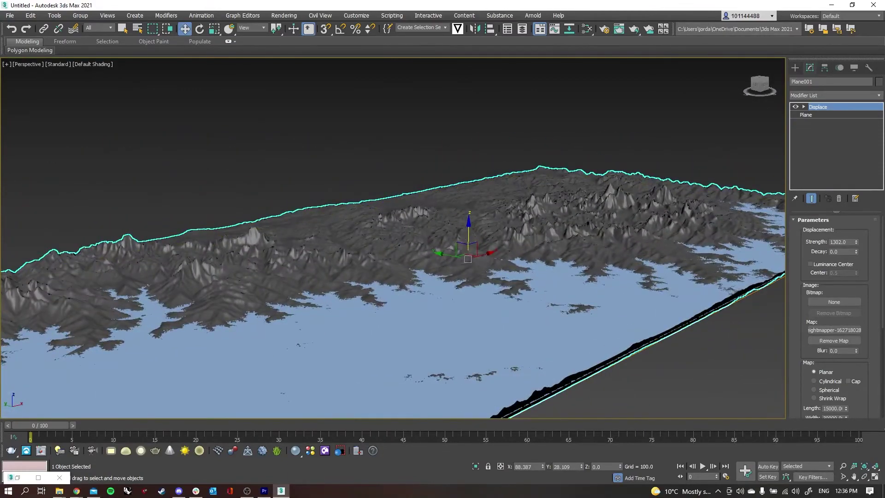
- Create a custom olive-gray color with hue 58, saturation 61 and value 53, apply it to the terrain, and deselect the terrain
{"action": "left_click", "coordinate": [880, 81]}
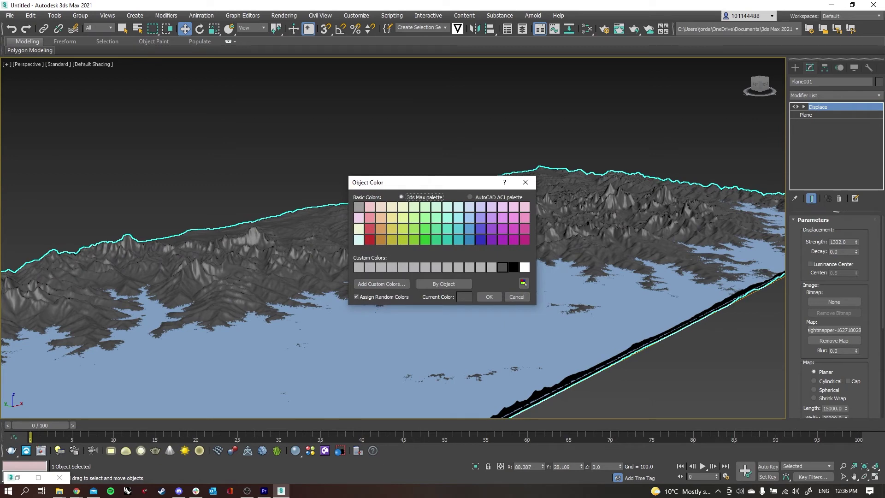
{"action": "left_click", "coordinate": [523, 283]}
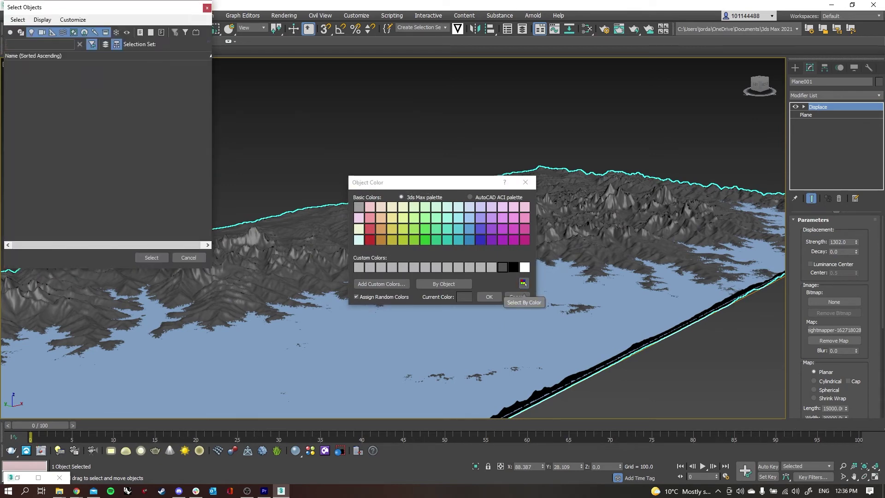
{"action": "key", "text": "Escape"}
{"action": "left_click", "coordinate": [381, 284]}
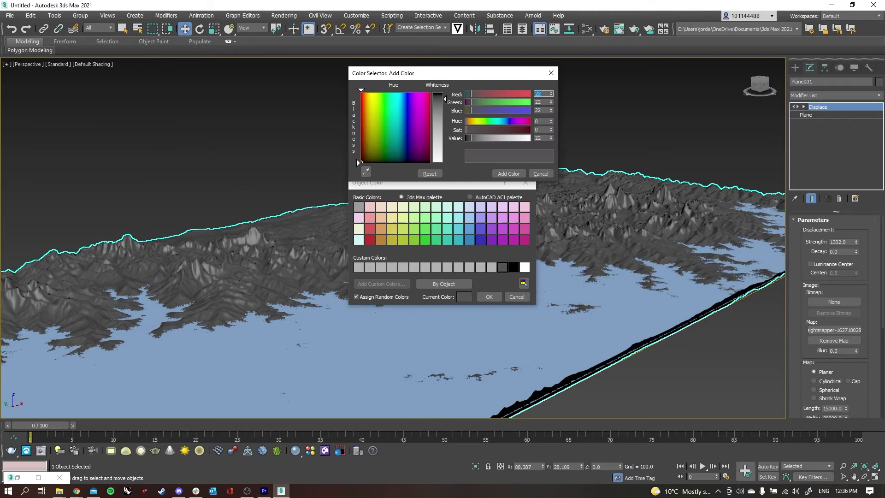
{"action": "mouse_move", "coordinate": [361, 162]}
{"action": "left_mouse_down"}
{"action": "mouse_move", "coordinate": [380, 143]}
{"action": "mouse_move", "coordinate": [376, 158]}
{"action": "left_mouse_up"}
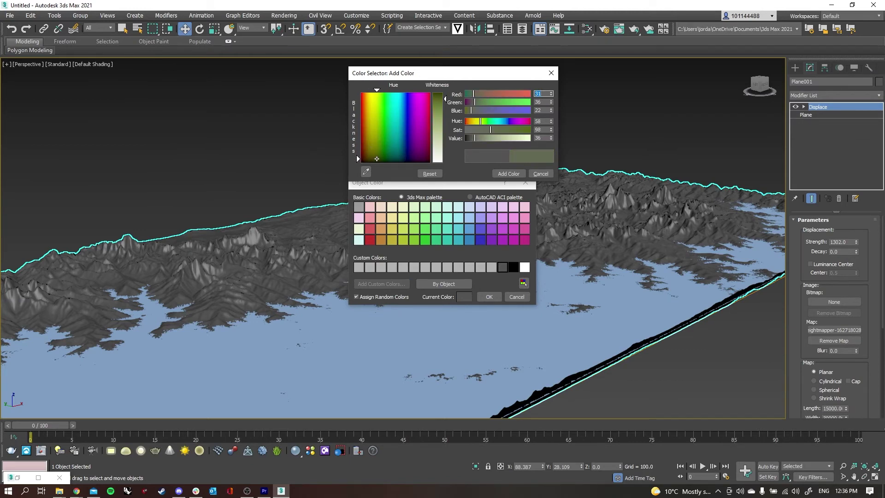
{"action": "left_click_drag", "start_coordinate": [439, 99], "coordinate": [439, 104]}
{"action": "left_click", "coordinate": [510, 174]}
{"action": "left_click", "coordinate": [509, 174]}
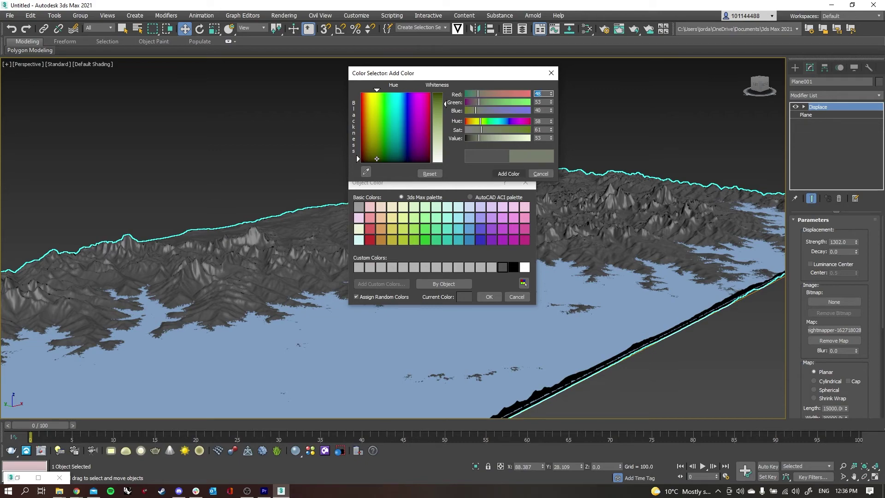
{"action": "left_click", "coordinate": [490, 297]}
{"action": "left_click", "coordinate": [574, 138]}
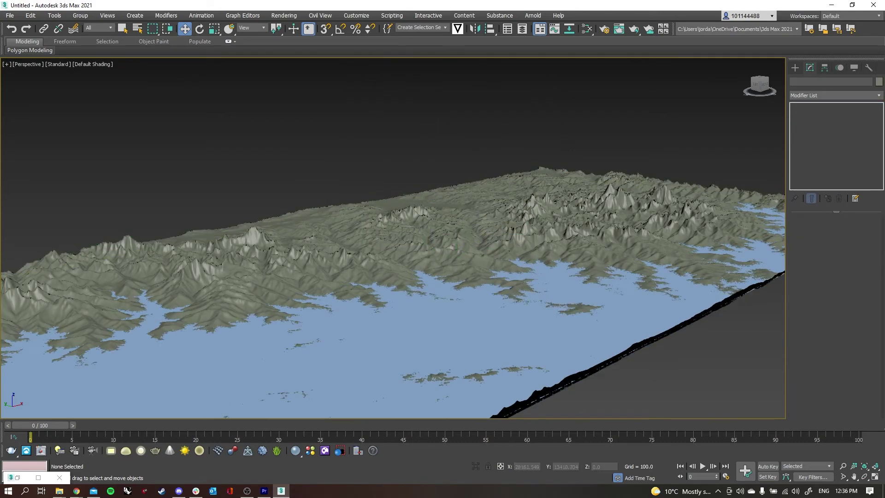
- Select the terrain again and set its Displace modifier's strength to 8270
{"action": "middle_click_drag", "start_coordinate": [489, 279], "coordinate": [513, 240]}
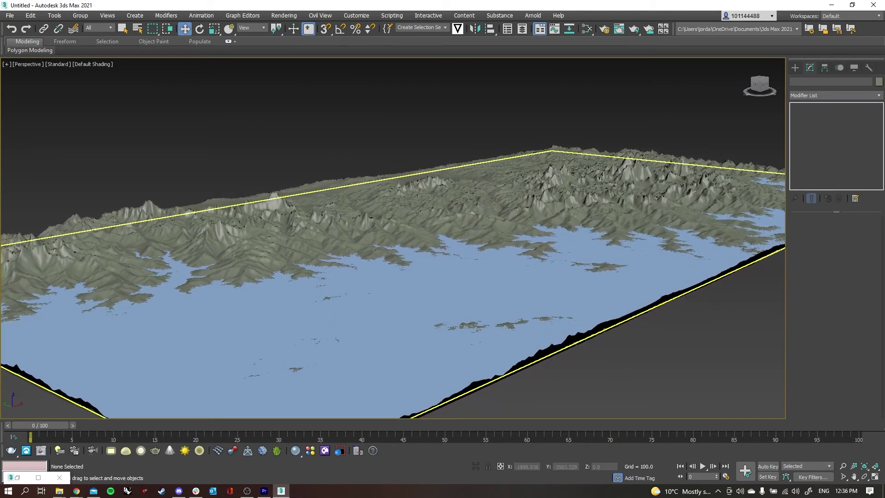
{"action": "middle_click_drag", "start_coordinate": [405, 259], "coordinate": [406, 241], "text": "alt"}
{"action": "left_click", "coordinate": [406, 241]}
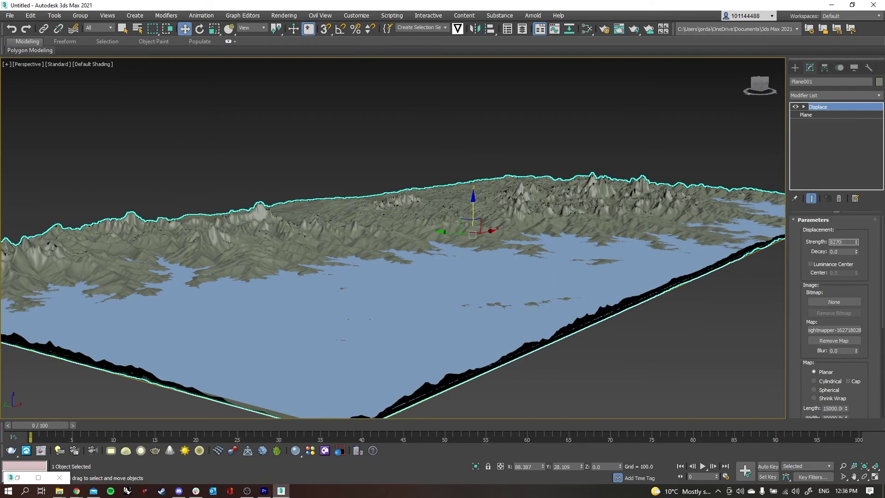
{"action": "key", "text": "Return"}
{"action": "scroll", "coordinate": [545, 242], "scroll_direction": "down", "scroll_amount": 6}
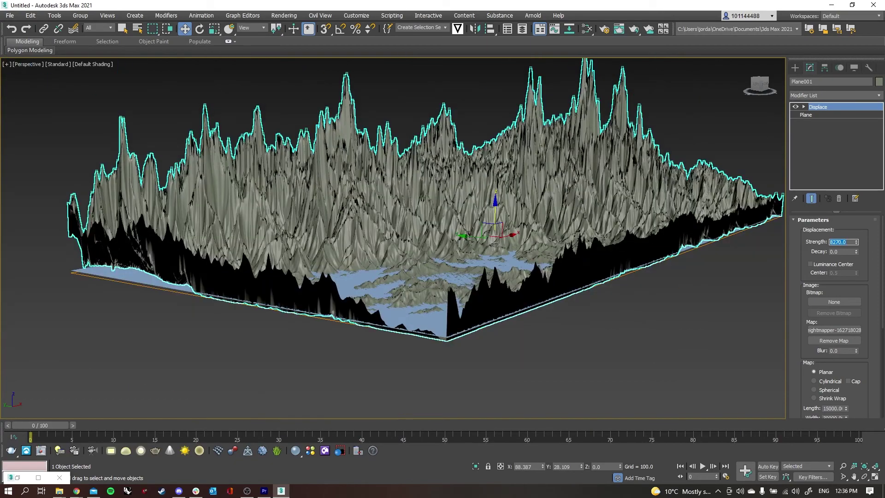
- Reduce the terrain's Displace strength to about 2729 for a moderate mountain relief
{"action": "middle_click_drag", "start_coordinate": [545, 242], "coordinate": [500, 253], "text": "alt"}
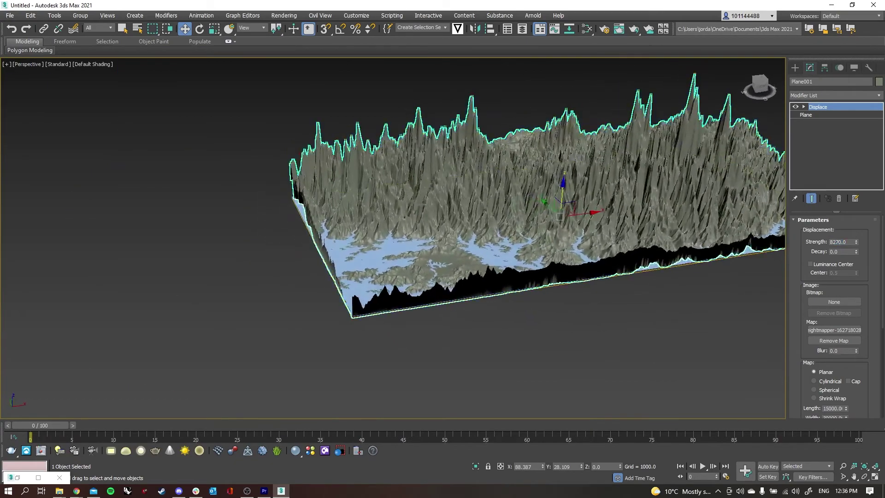
{"action": "middle_click_drag", "start_coordinate": [644, 234], "coordinate": [542, 275]}
{"action": "middle_click_drag", "start_coordinate": [341, 173], "coordinate": [265, 225], "text": "alt"}
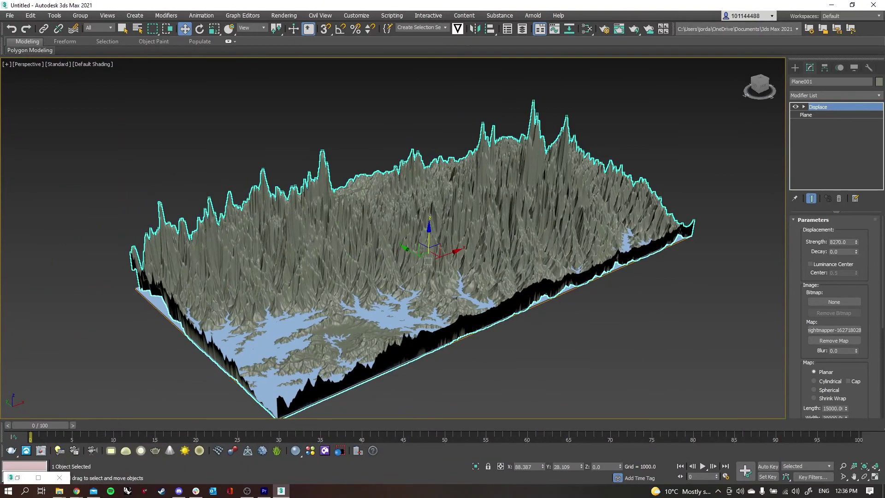
{"action": "mouse_move", "coordinate": [857, 242]}
{"action": "left_mouse_down"}
{"action": "mouse_move", "coordinate": [857, 281]}
{"action": "mouse_move", "coordinate": [857, 225]}
{"action": "mouse_move", "coordinate": [856, 236]}
{"action": "left_mouse_up"}
{"action": "middle_click_drag", "start_coordinate": [429, 261], "coordinate": [438, 249]}
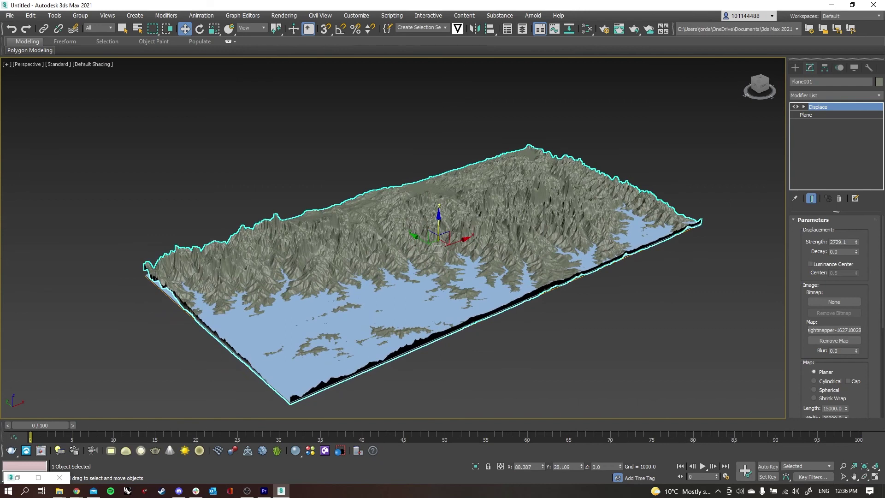